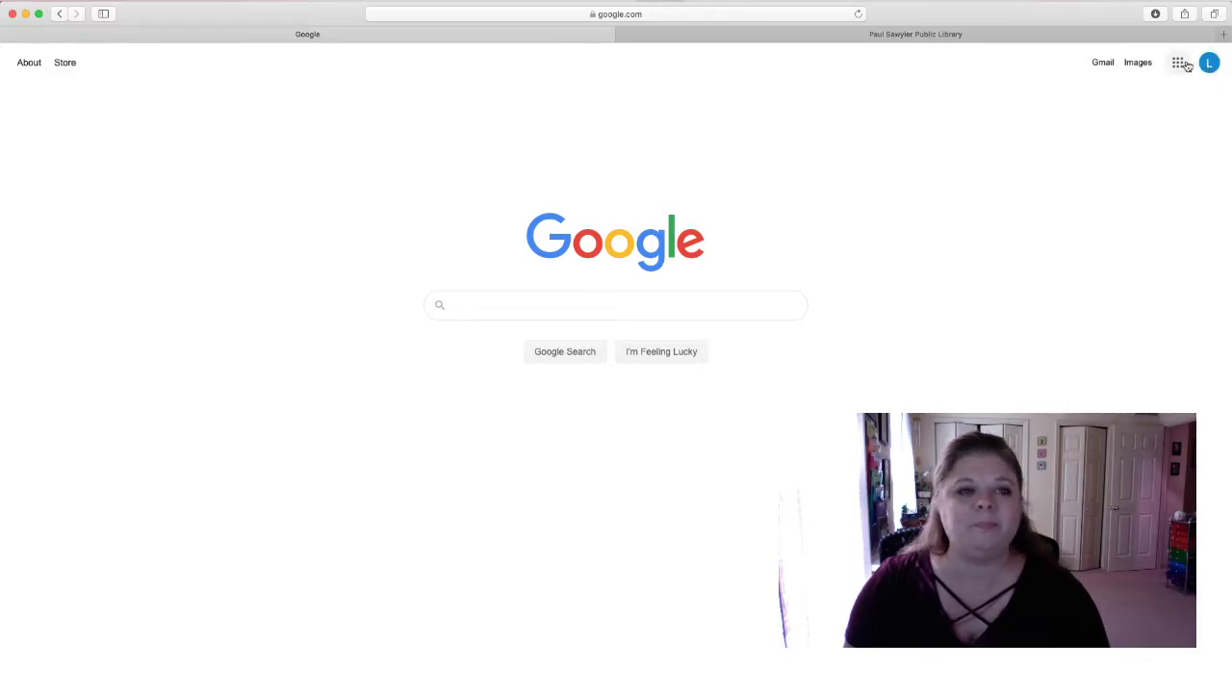
# Step: Look through the full list of Google apps on the Google home page
pyautogui.click(1184, 65)
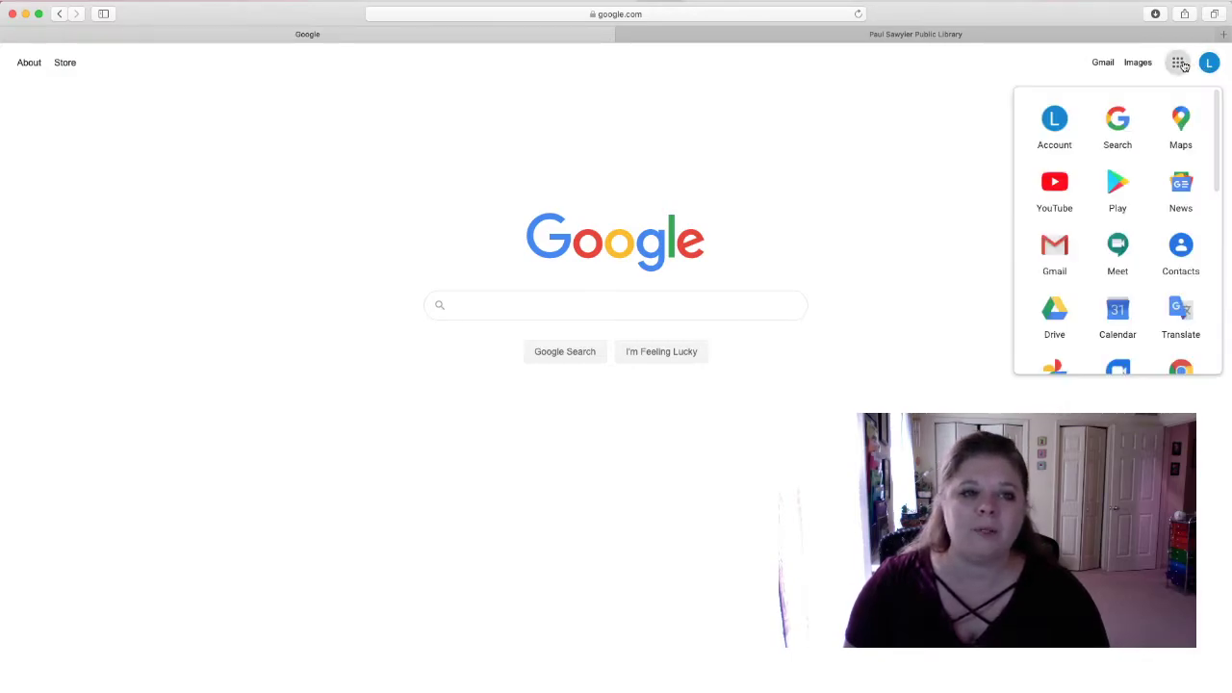
pyautogui.scroll(-5, 1149, 183)
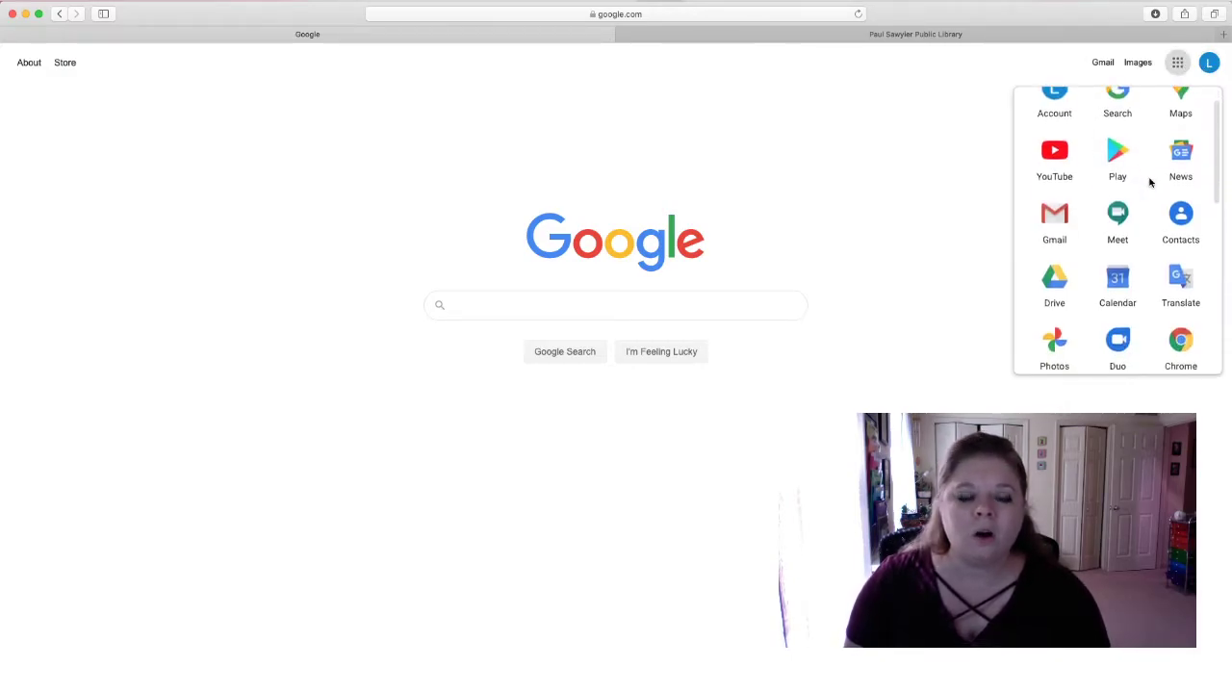
pyautogui.scroll(-3, 1149, 183)
pyautogui.scroll(-3, 1149, 183)
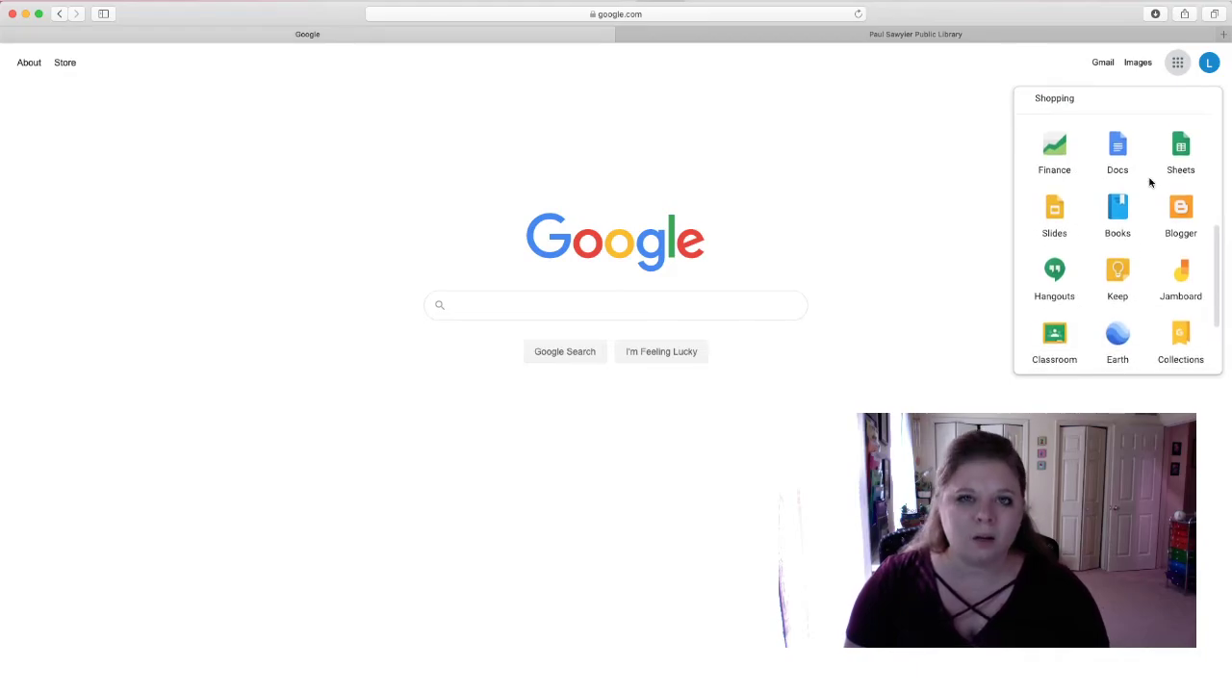
pyautogui.scroll(-3, 1149, 183)
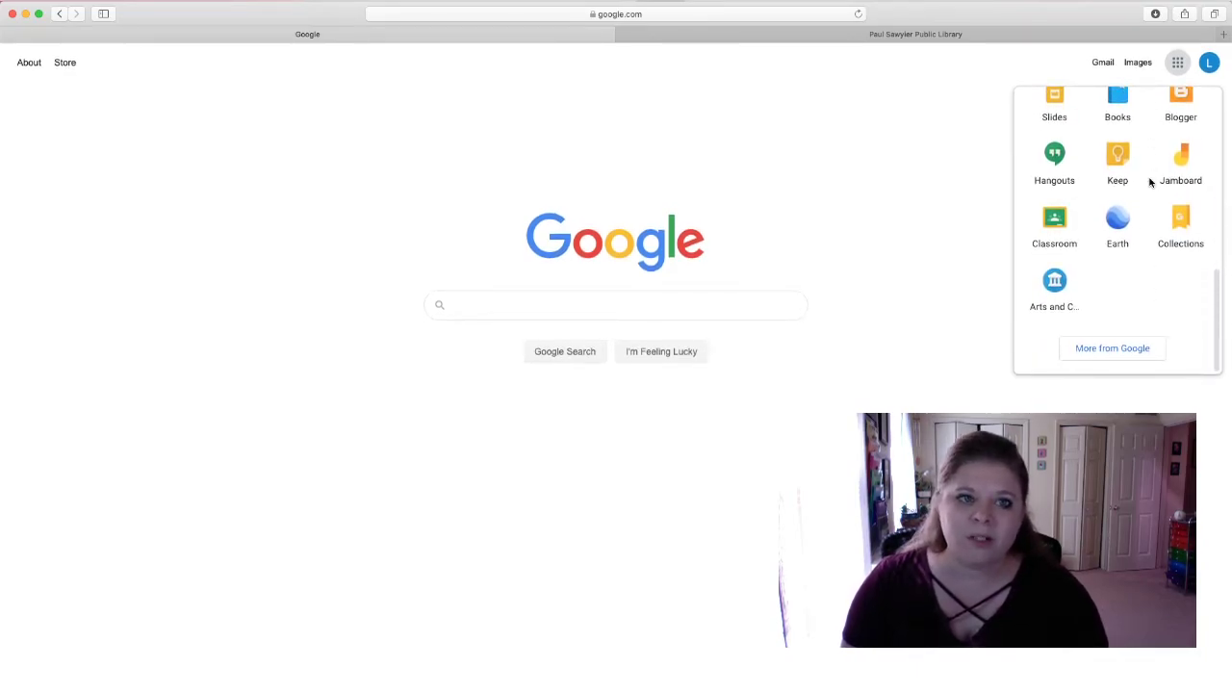
pyautogui.scroll(5, 1149, 183)
pyautogui.scroll(4, 1149, 183)
pyautogui.scroll(2, 1149, 182)
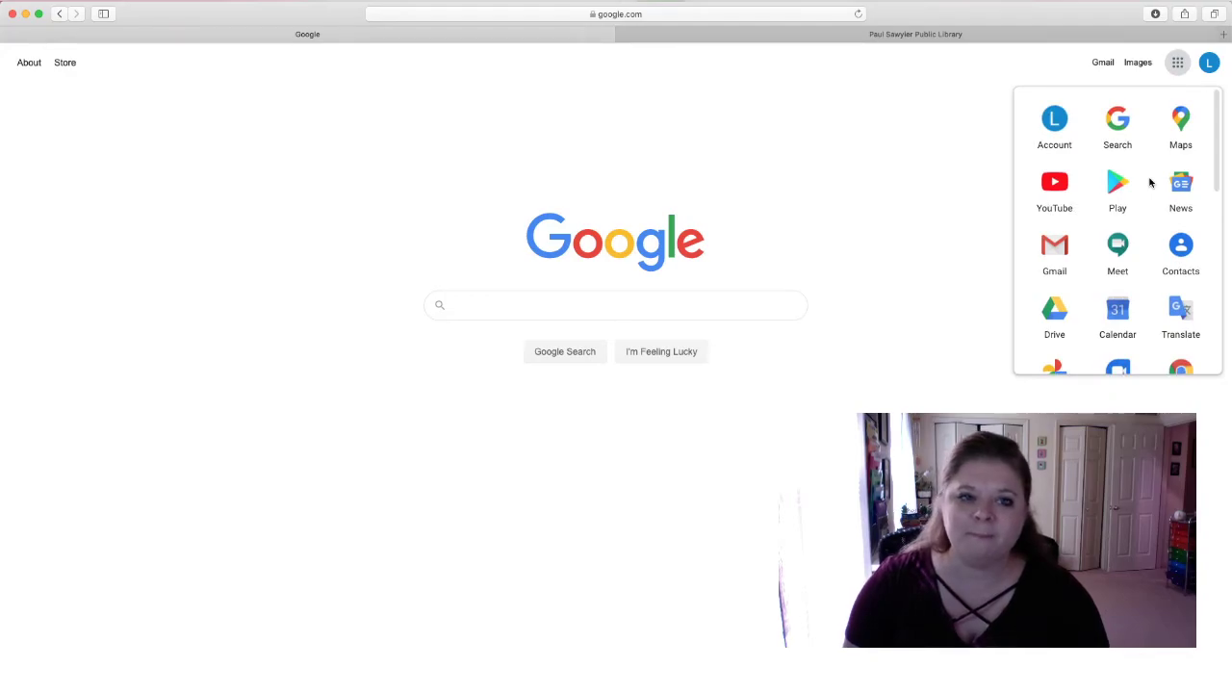
# Step: Open Gmail and expand the mailbox's folder list to show all folders and labels
pyautogui.click(1060, 249)
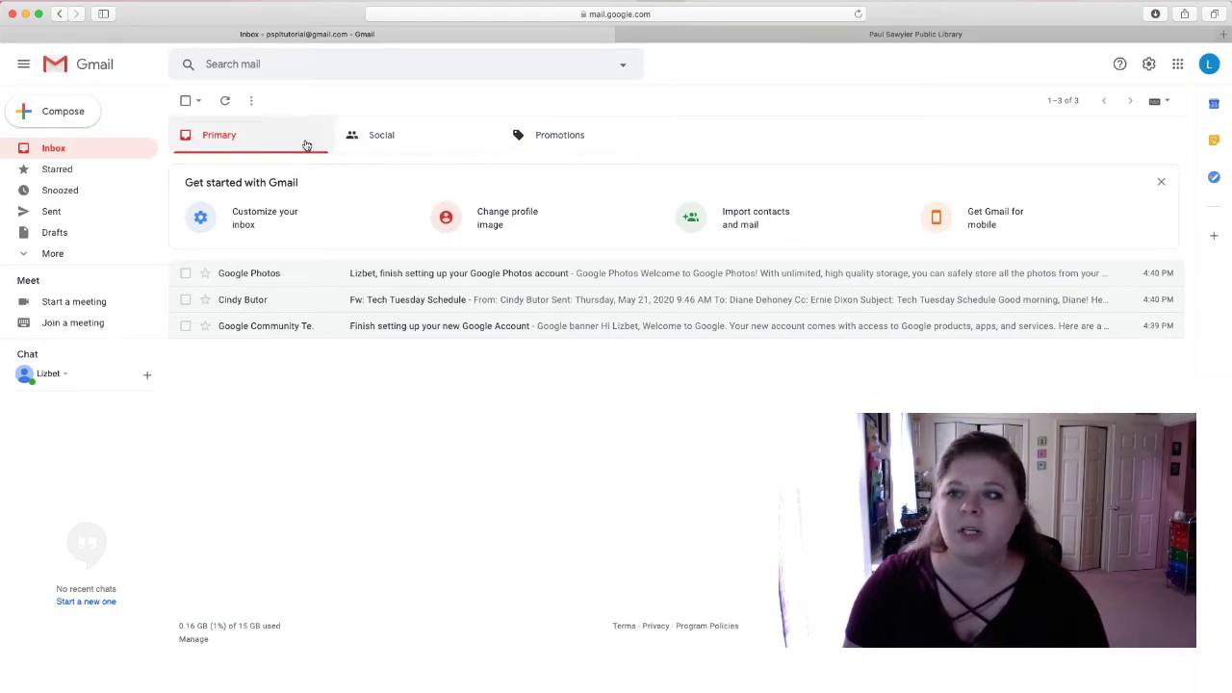
pyautogui.click(46, 254)
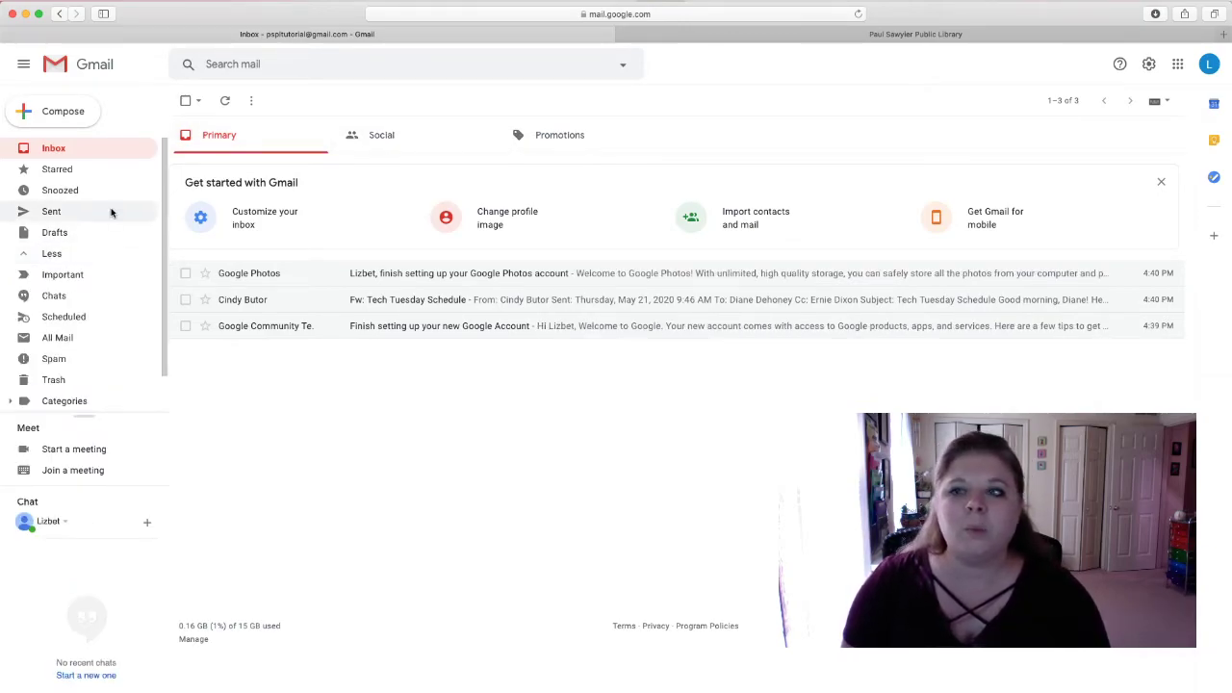
pyautogui.scroll(-2, 90, 269)
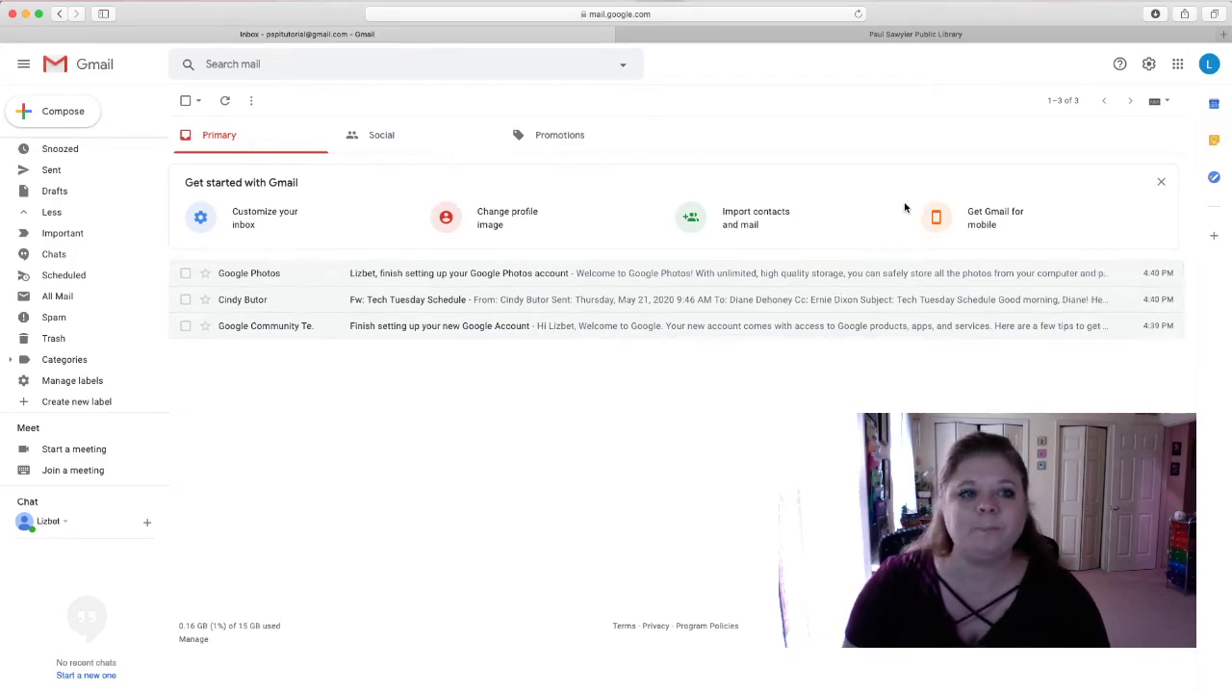
# Step: Open Google Drive from the list of Google apps
pyautogui.click(1177, 65)
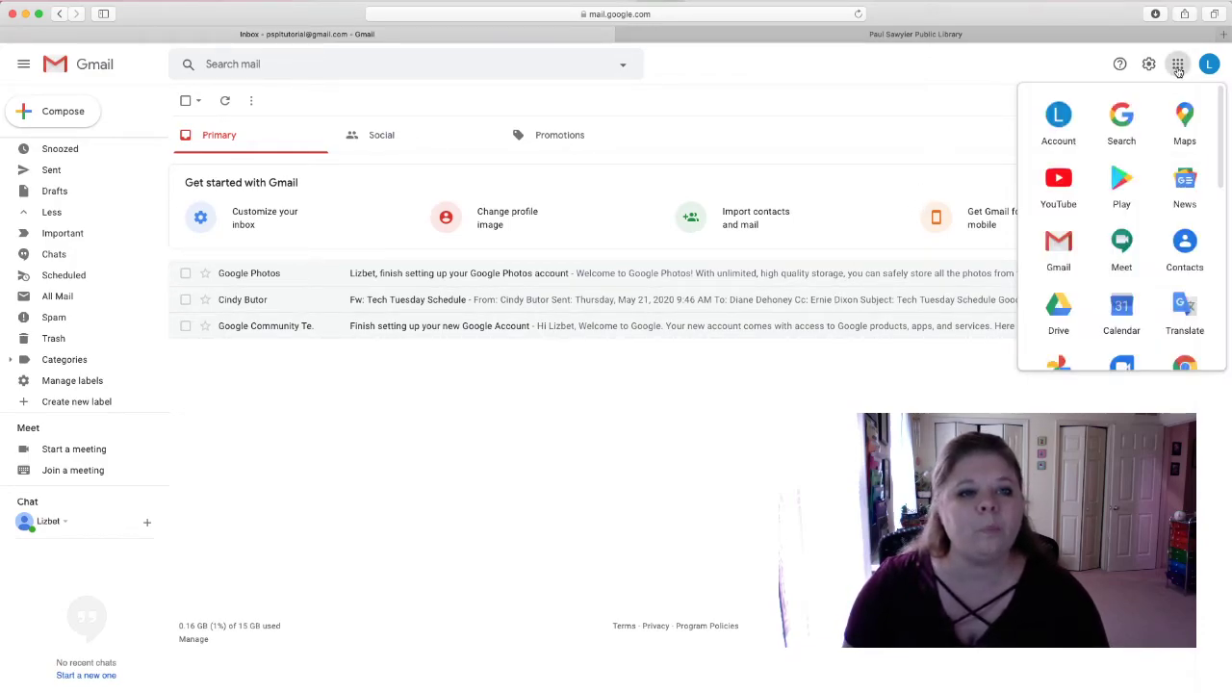
pyautogui.scroll(-3, 1153, 179)
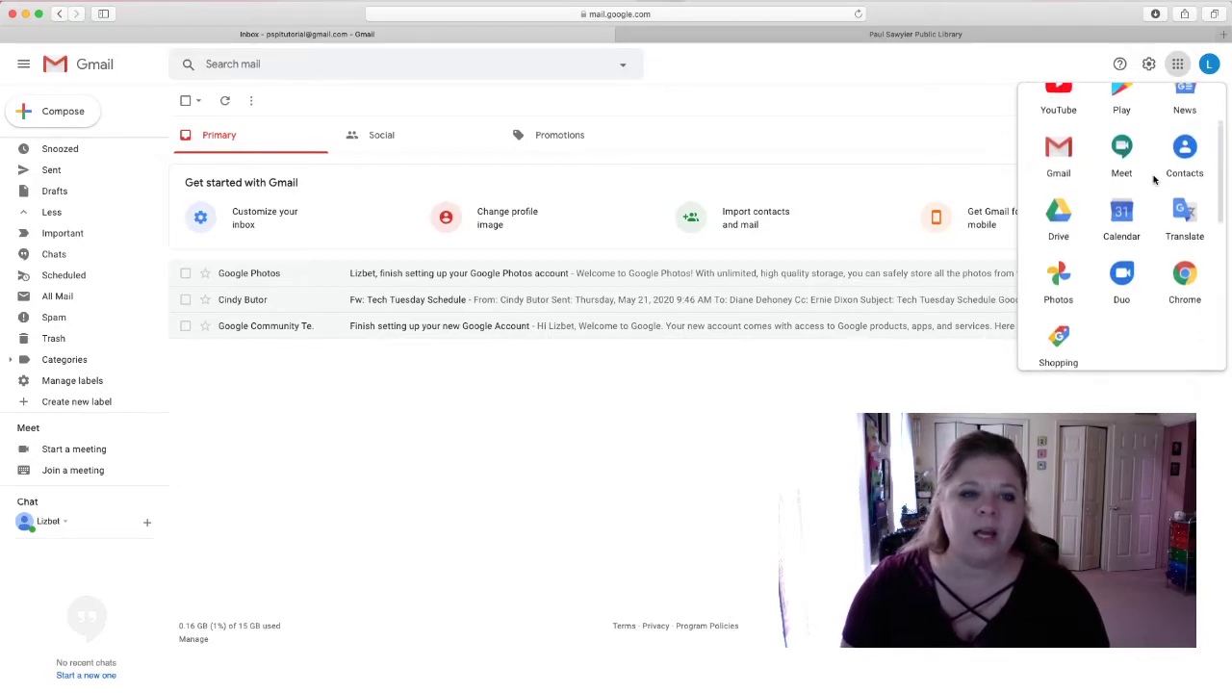
pyautogui.click(1057, 217)
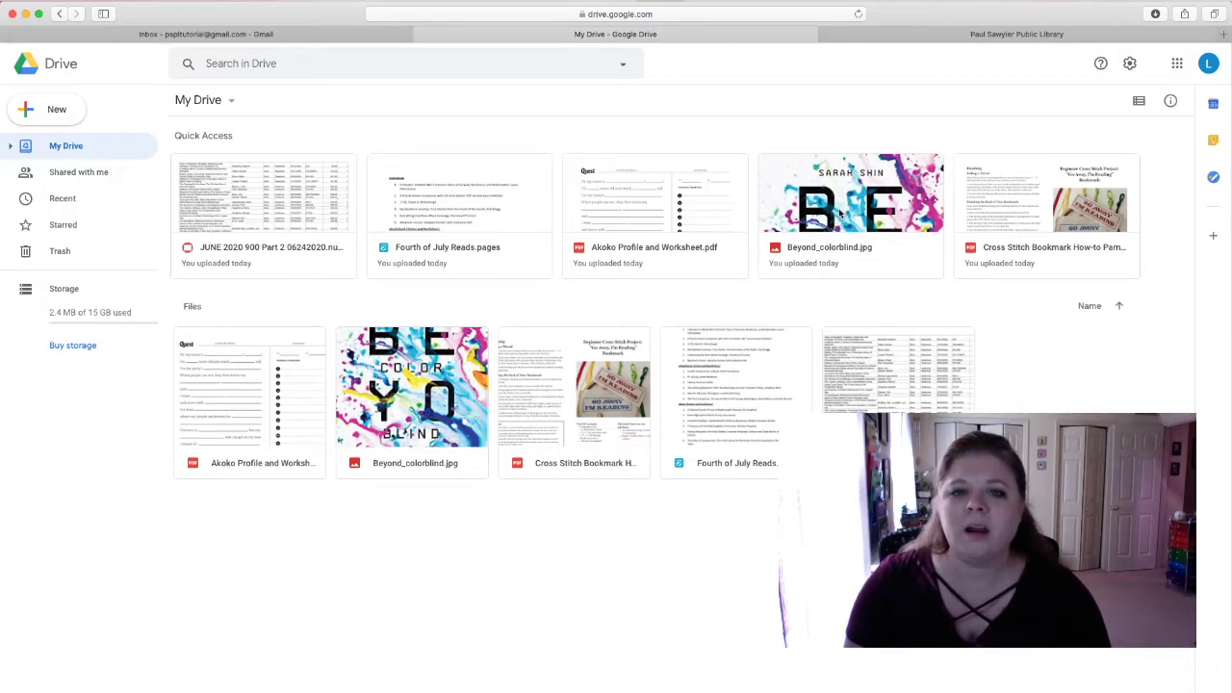
# Step: Preview Cross Stitch Bookmark How-to Pamphlet.pdf from Drive and read through its first pages
pyautogui.click(1024, 208)
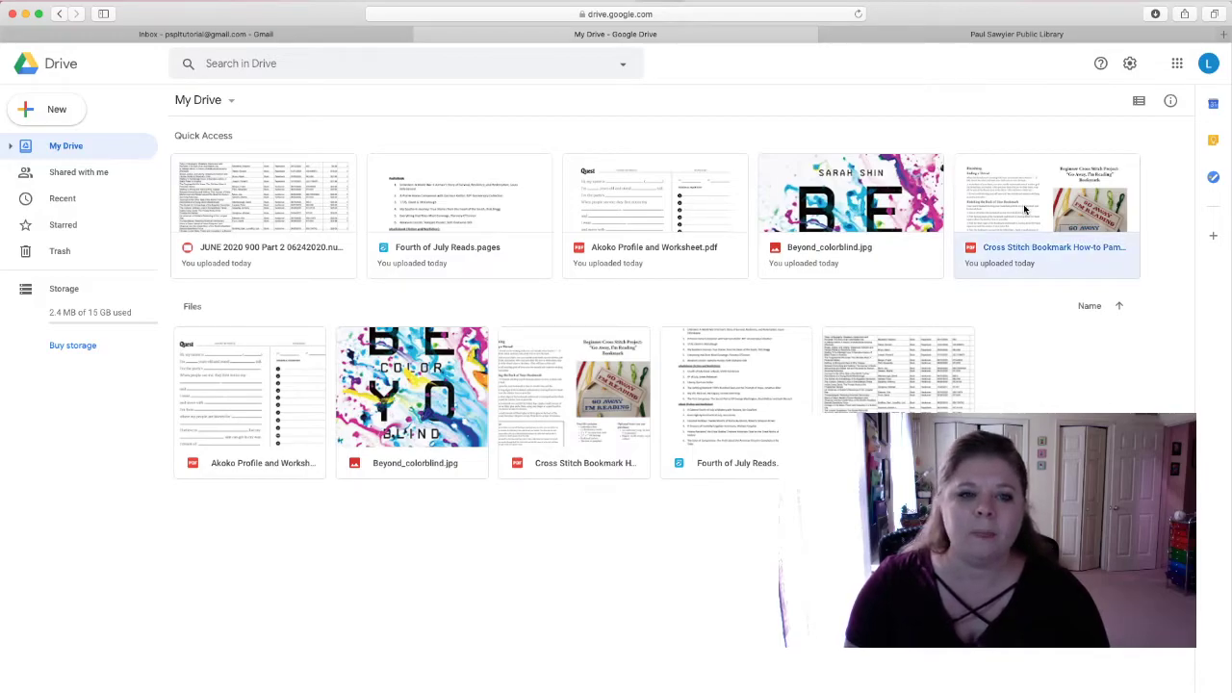
pyautogui.doubleClick(1024, 208)
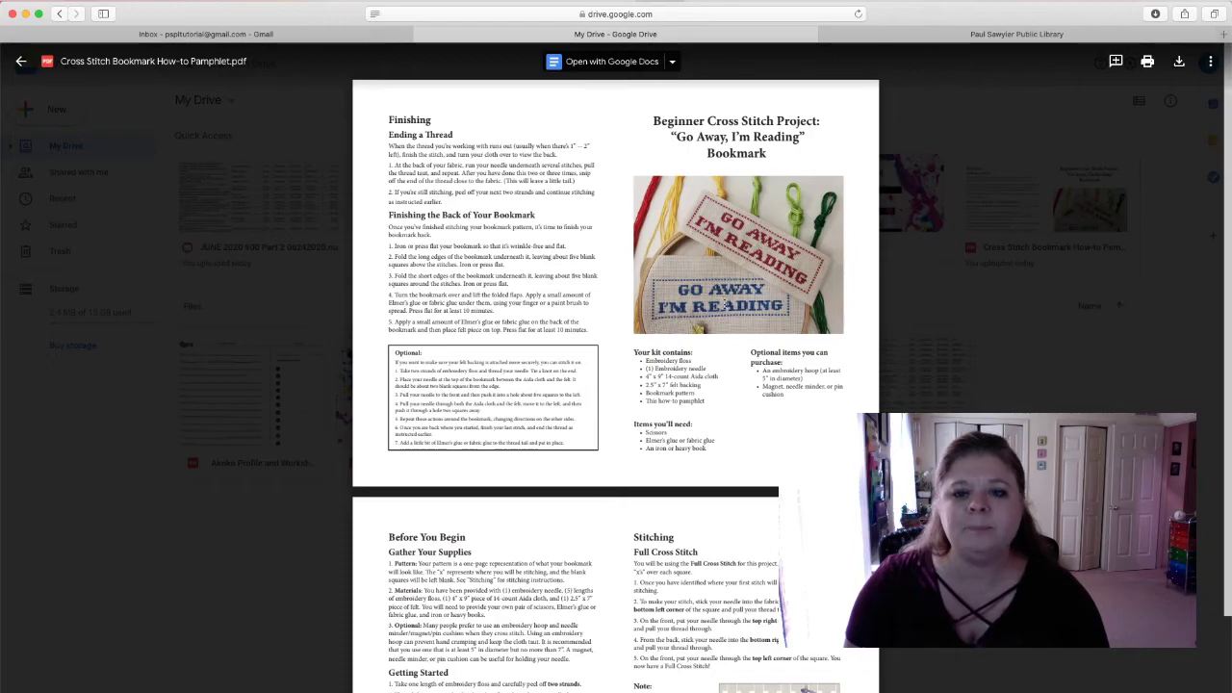
pyautogui.scroll(-3, 744, 292)
pyautogui.scroll(-2, 699, 332)
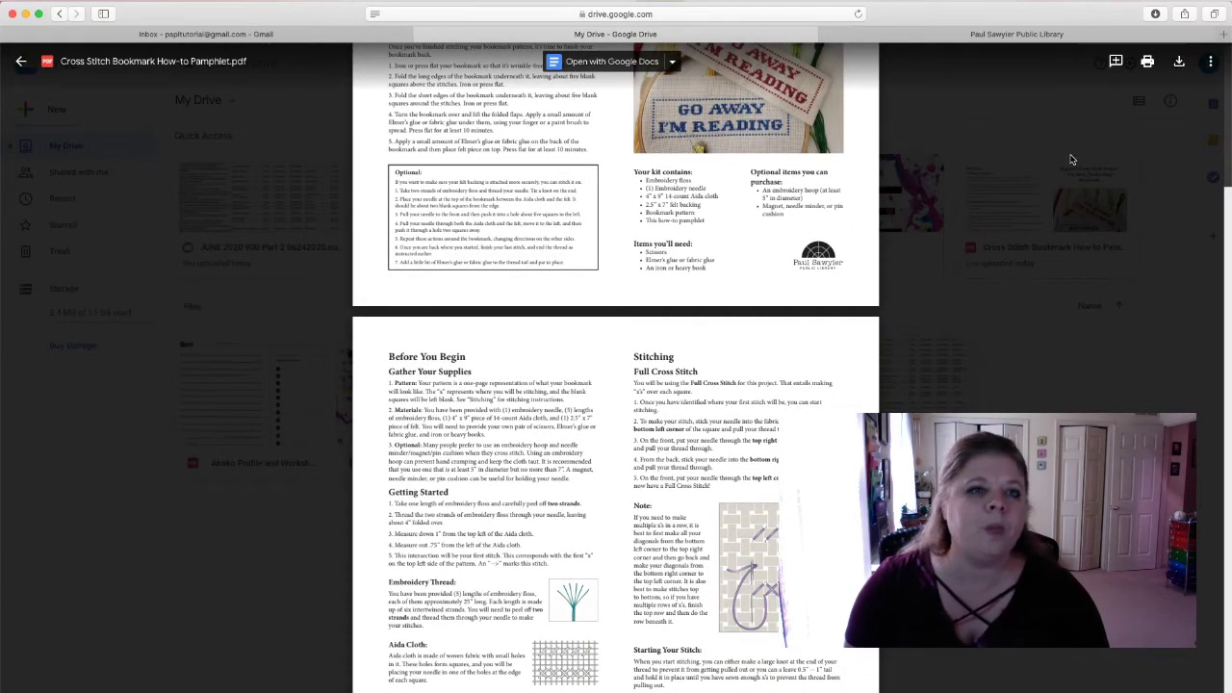
# Step: Open the cross stitch pamphlet PDF with Google Docs and review the layout of the converted document
pyautogui.click(613, 67)
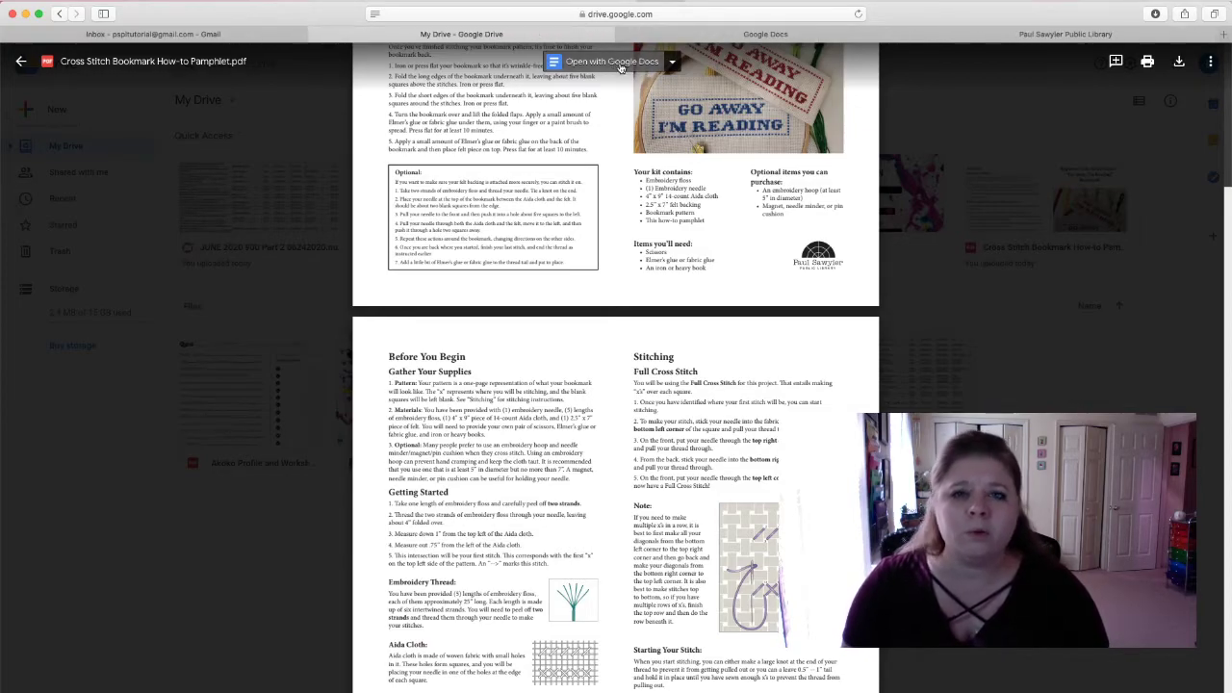
pyautogui.click(715, 35)
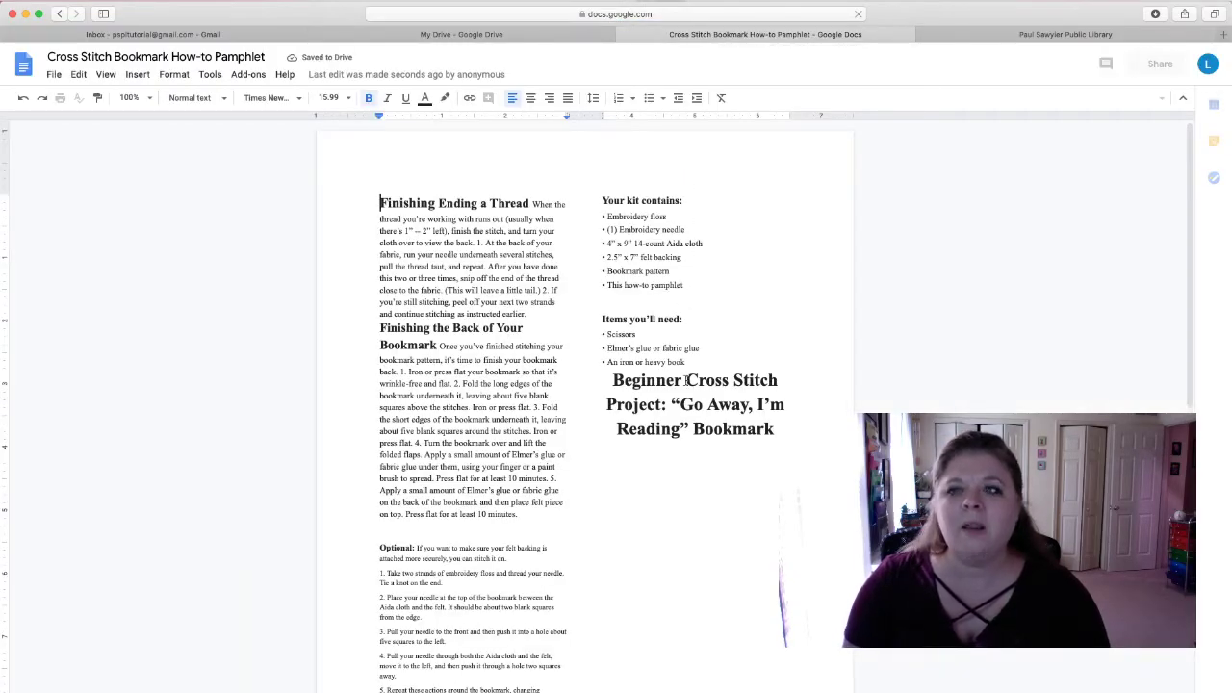
pyautogui.scroll(-5, 683, 299)
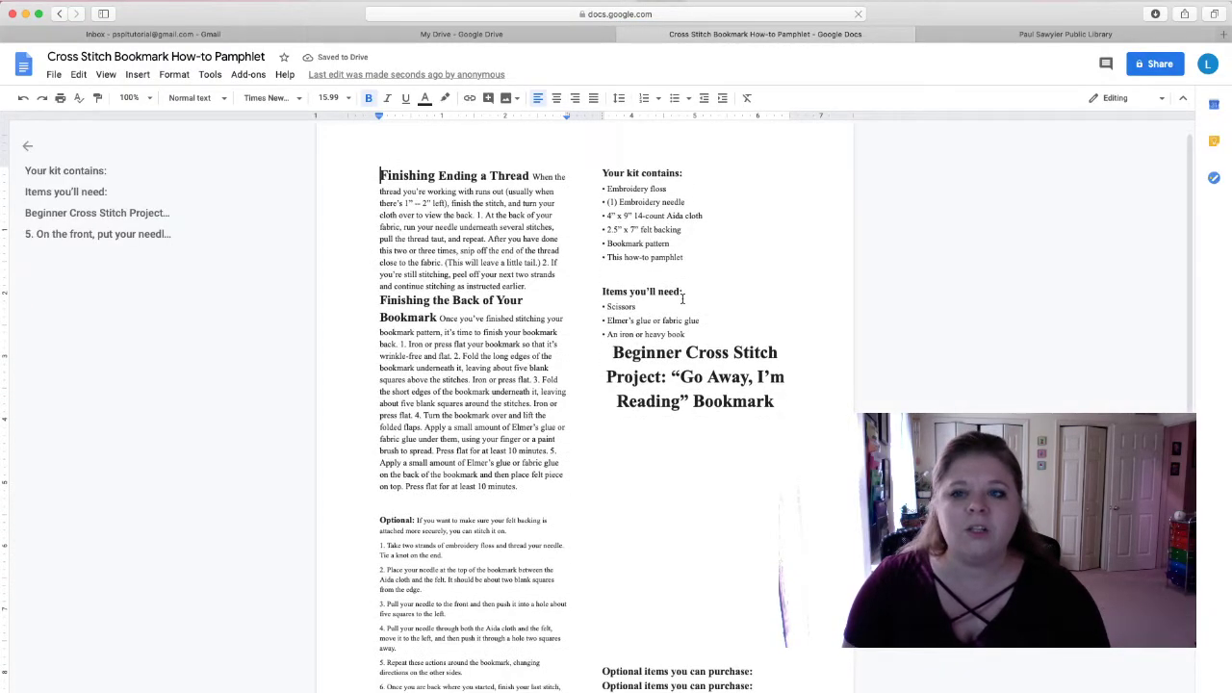
pyautogui.scroll(-15, 682, 298)
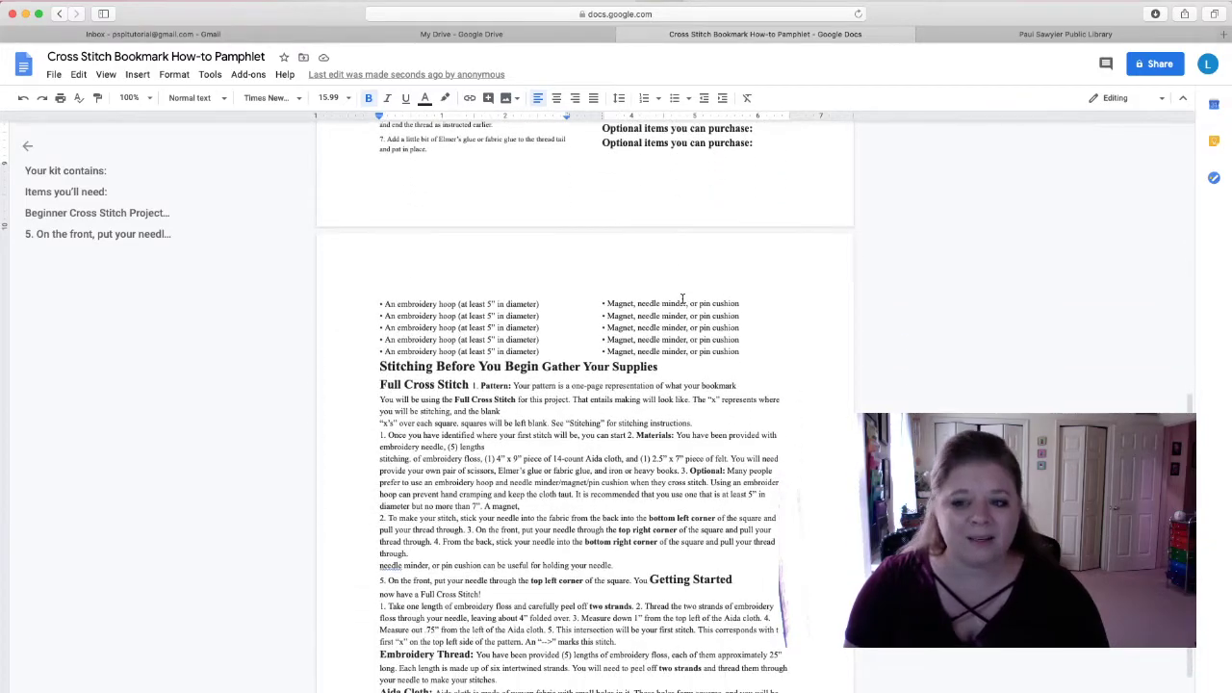
pyautogui.scroll(10, 682, 298)
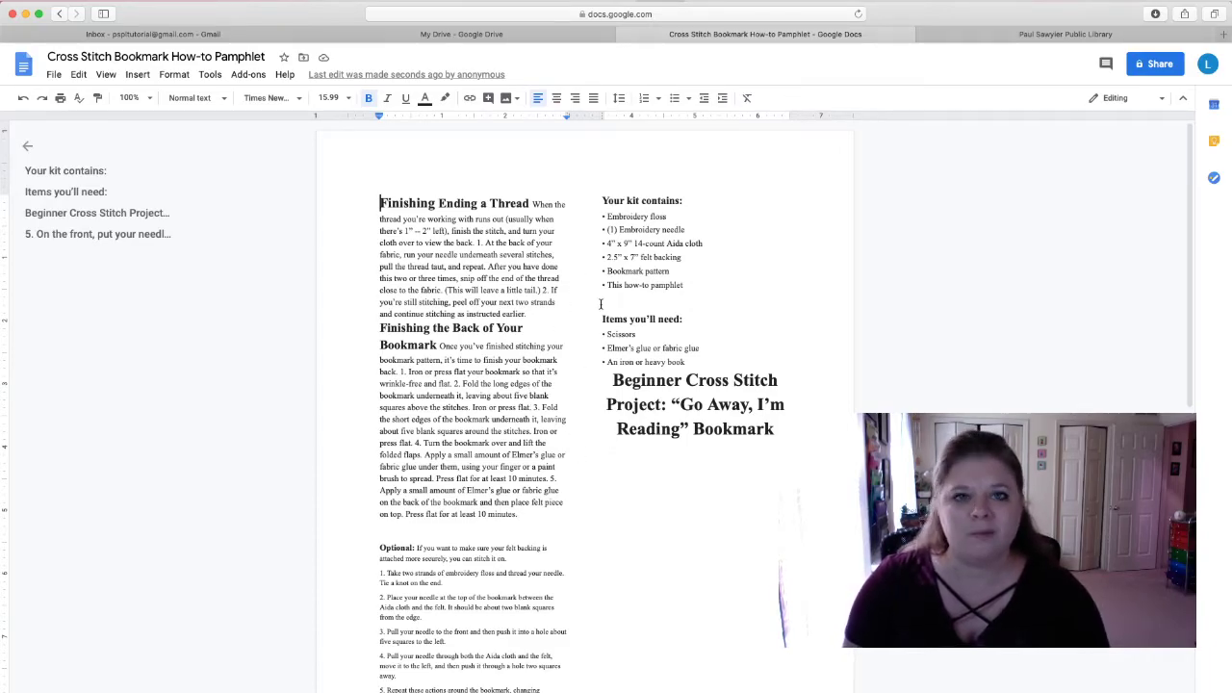
# Step: Return to My Drive, close the PDF preview and create a blank Google Docs document
pyautogui.click(539, 35)
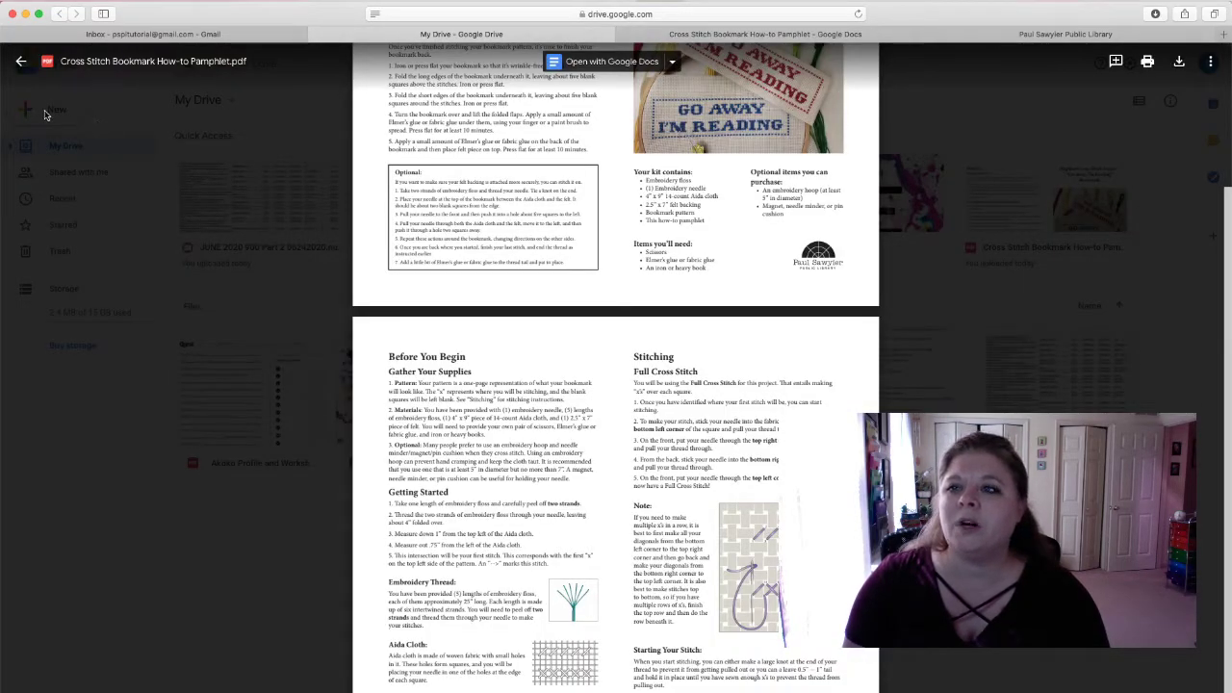
pyautogui.click(144, 131)
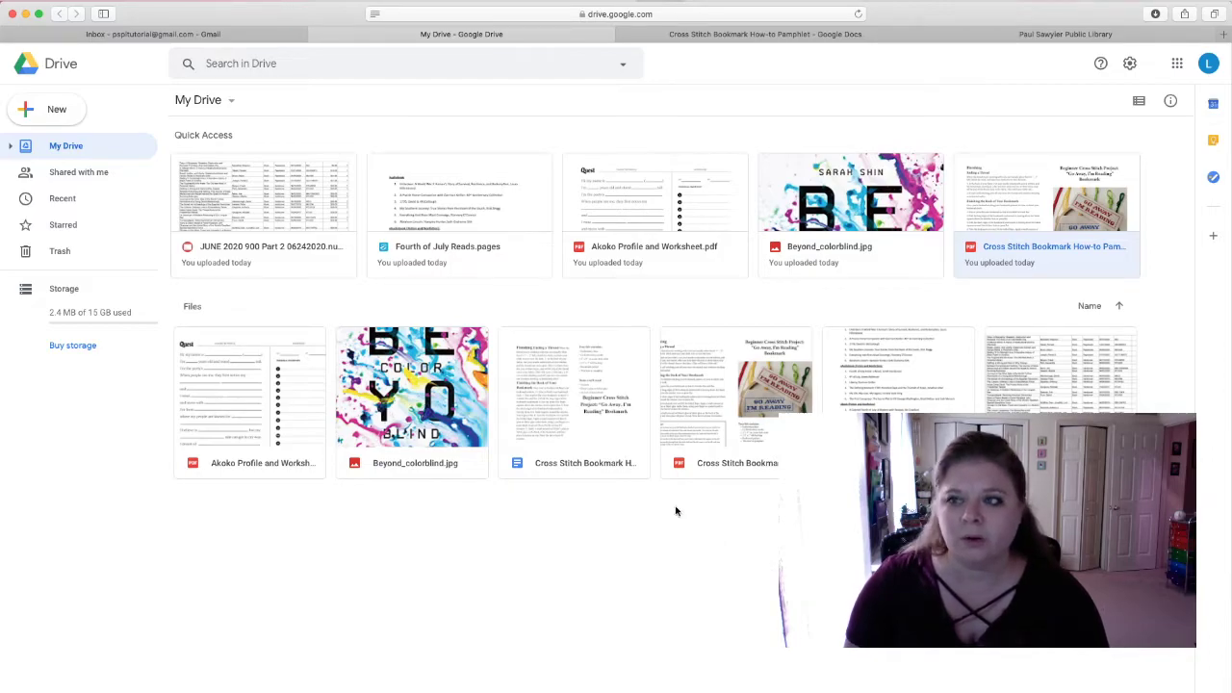
pyautogui.click(52, 108)
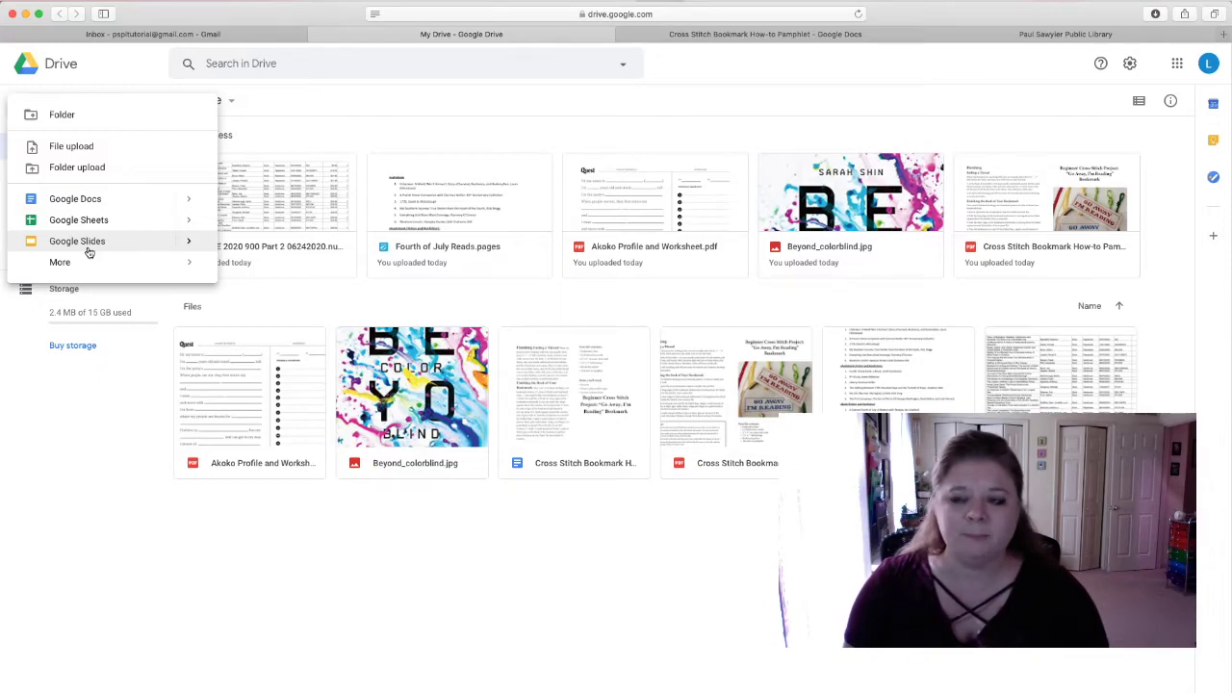
pyautogui.click(91, 199)
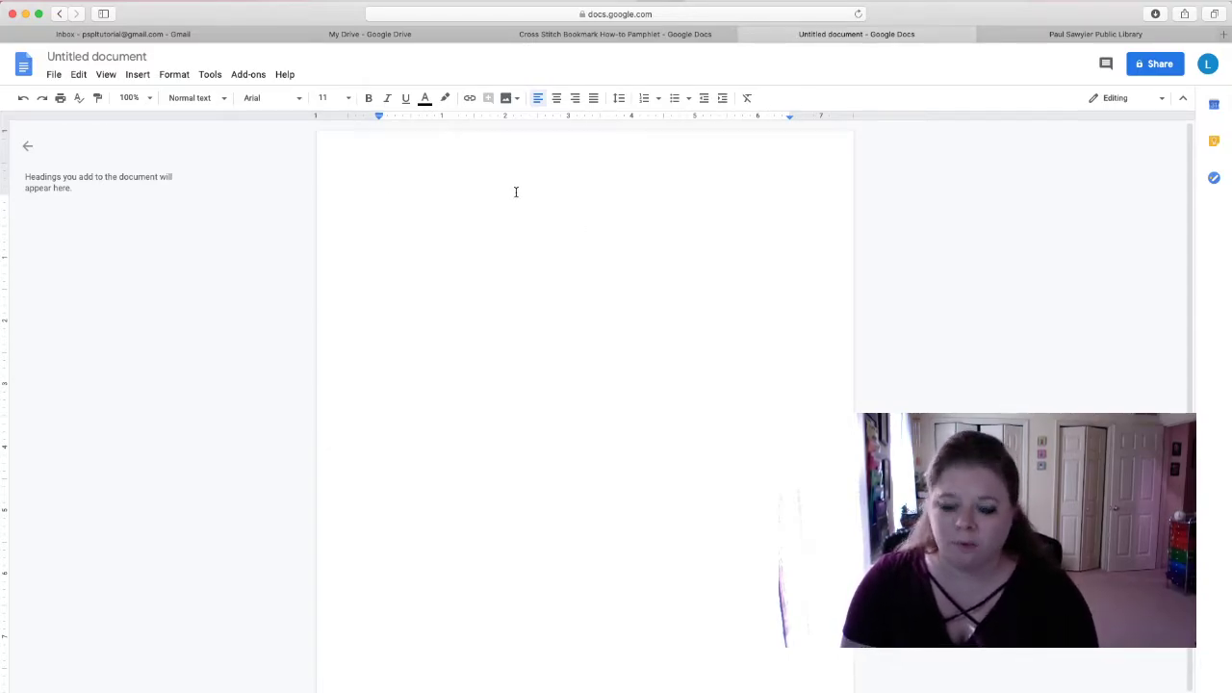
# Step: Write "Hello, my name is" with the author's first name, add "This is my resume." below a blank line, and dismiss the document status tip
pyautogui.write('Hello, my ')
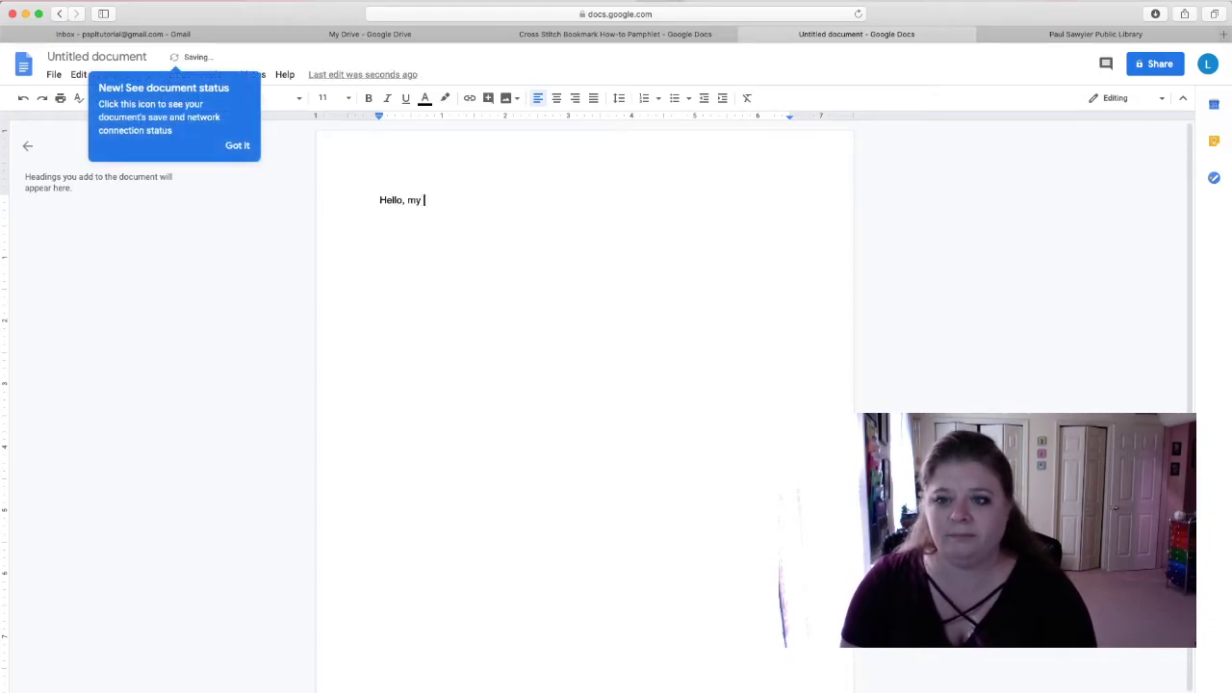
pyautogui.write('name is Cindy.')
pyautogui.press('Return')
pyautogui.press('Return')
pyautogui.write('This is my resume.')
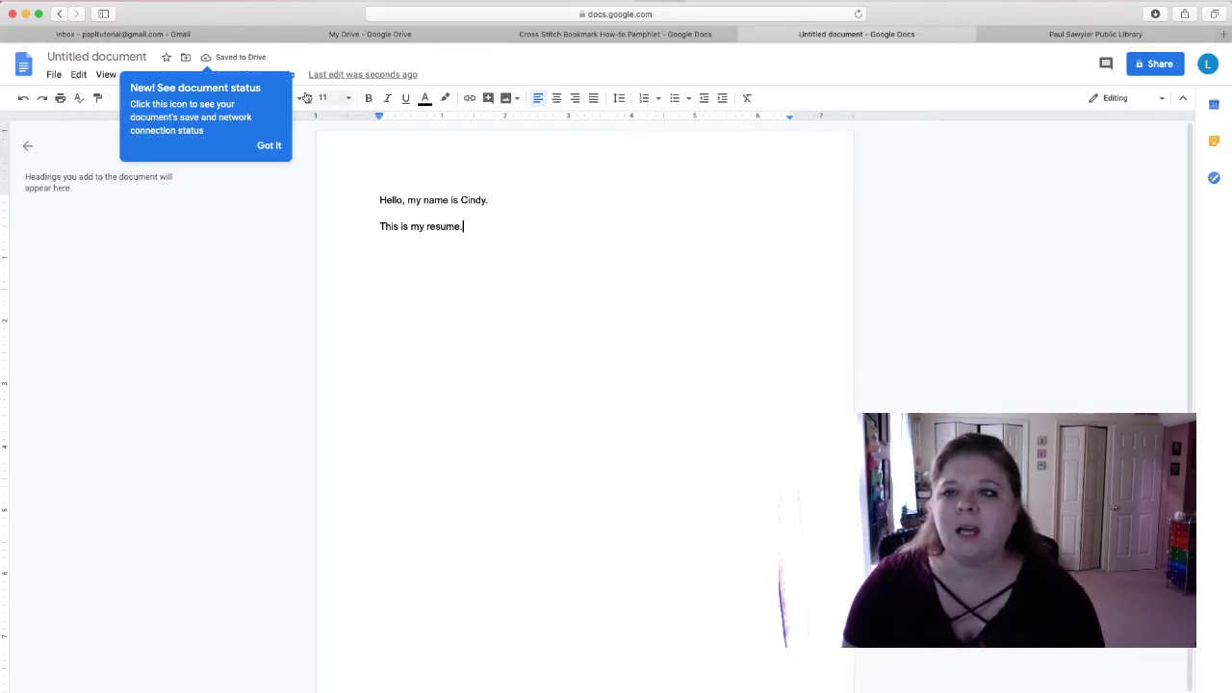
pyautogui.click(268, 145)
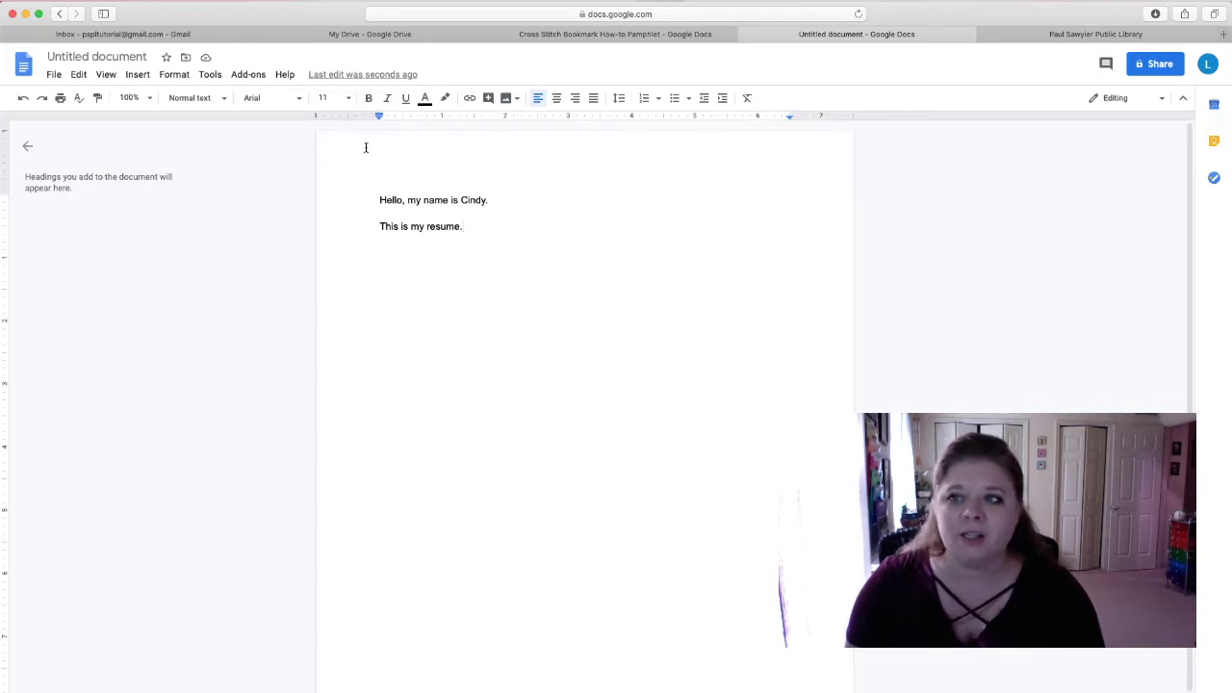
# Step: Rename the untitled document to the author's first name followed by "Doc"
pyautogui.click(116, 55)
pyautogui.write('Cindy Doc')
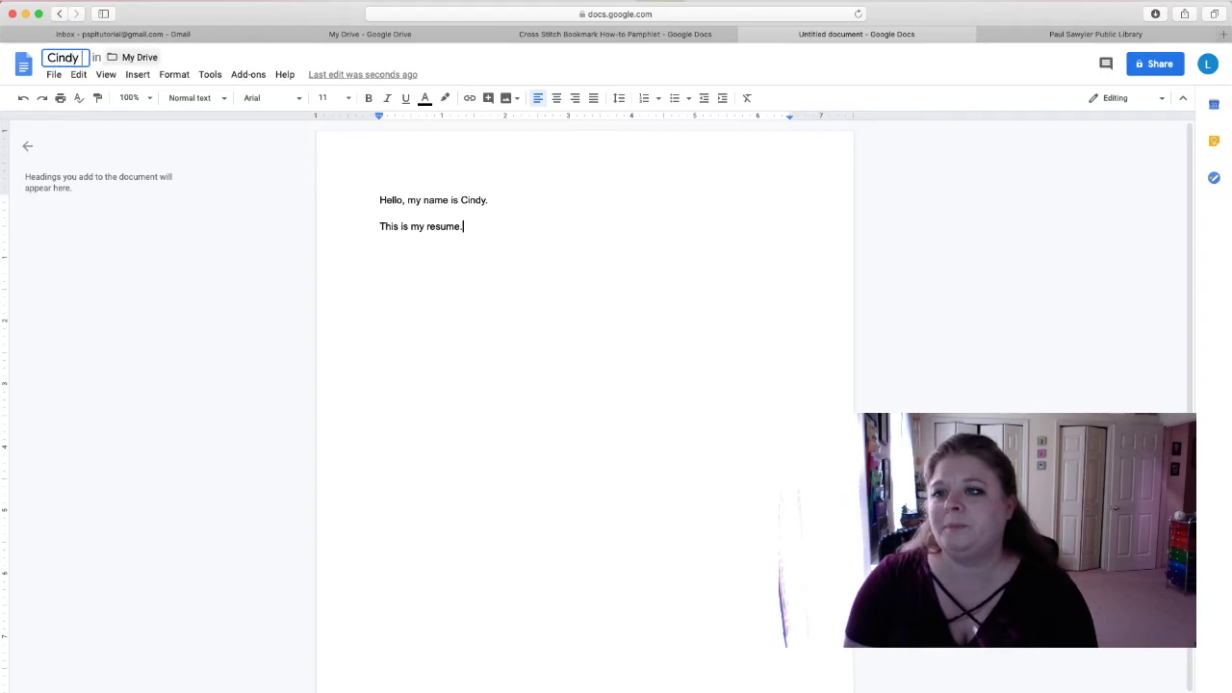
pyautogui.click(430, 217)
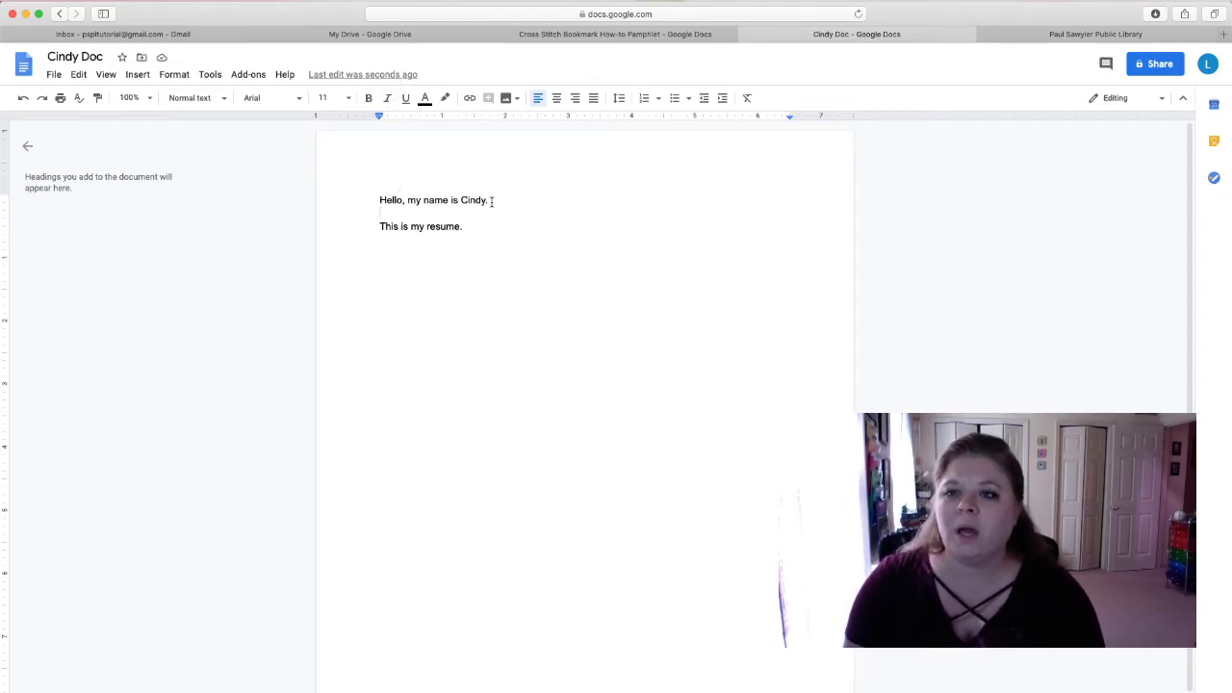
# Step: Make the greeting line bold and centre the line "This is my resume."
pyautogui.moveTo(513, 197); pyautogui.dragTo(362, 182)
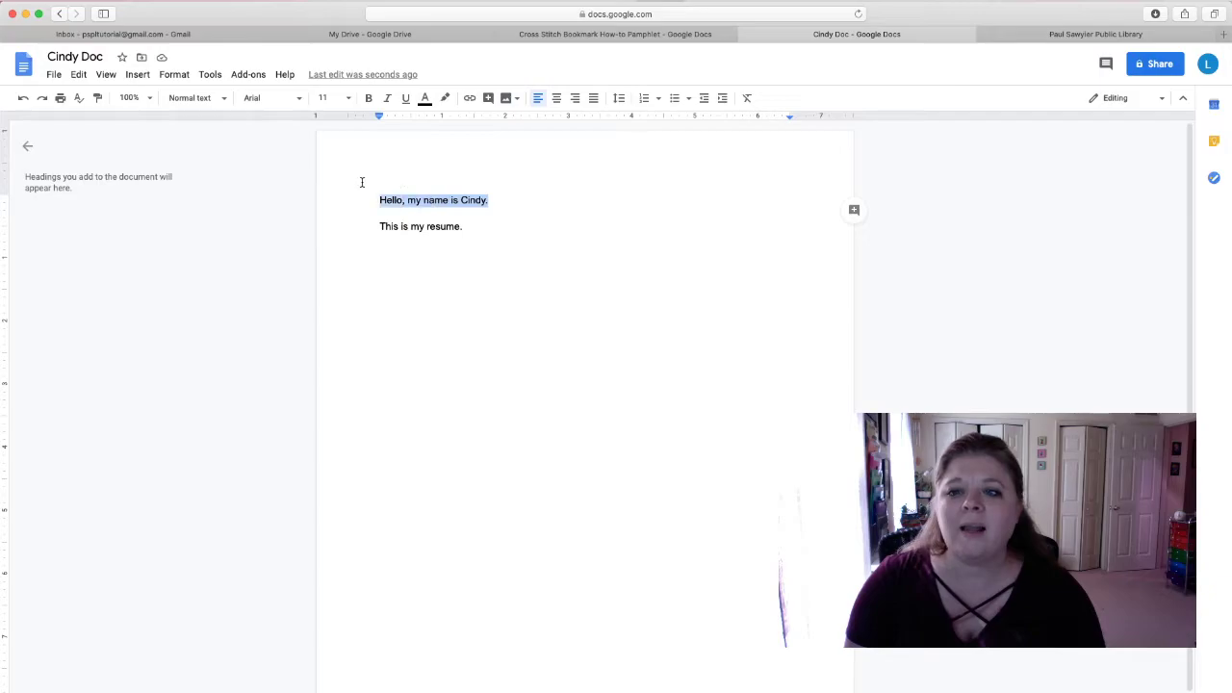
pyautogui.click(368, 98)
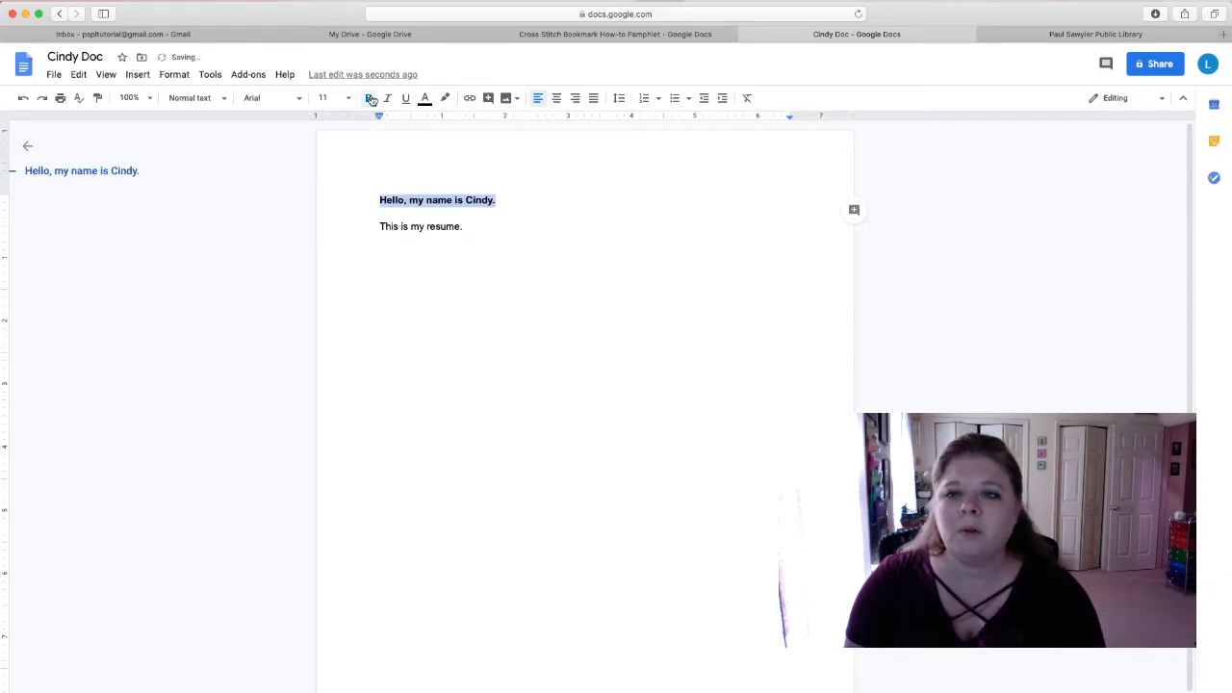
pyautogui.click(467, 230)
pyautogui.click(556, 98)
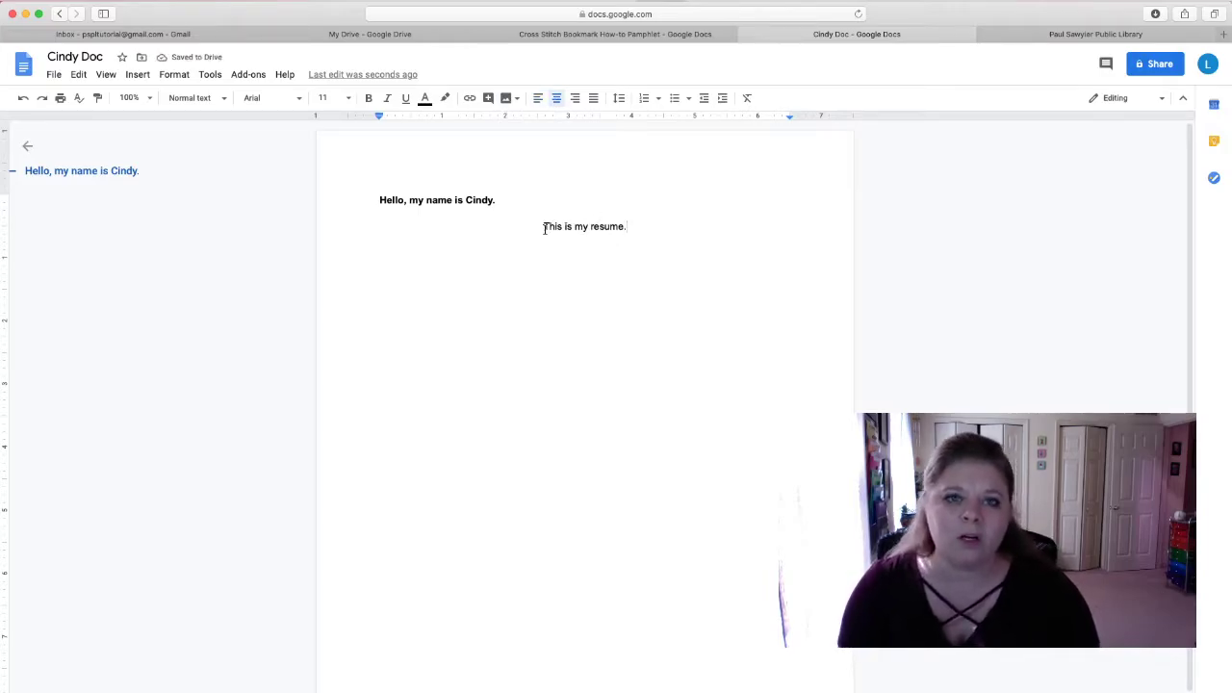
pyautogui.click(496, 199)
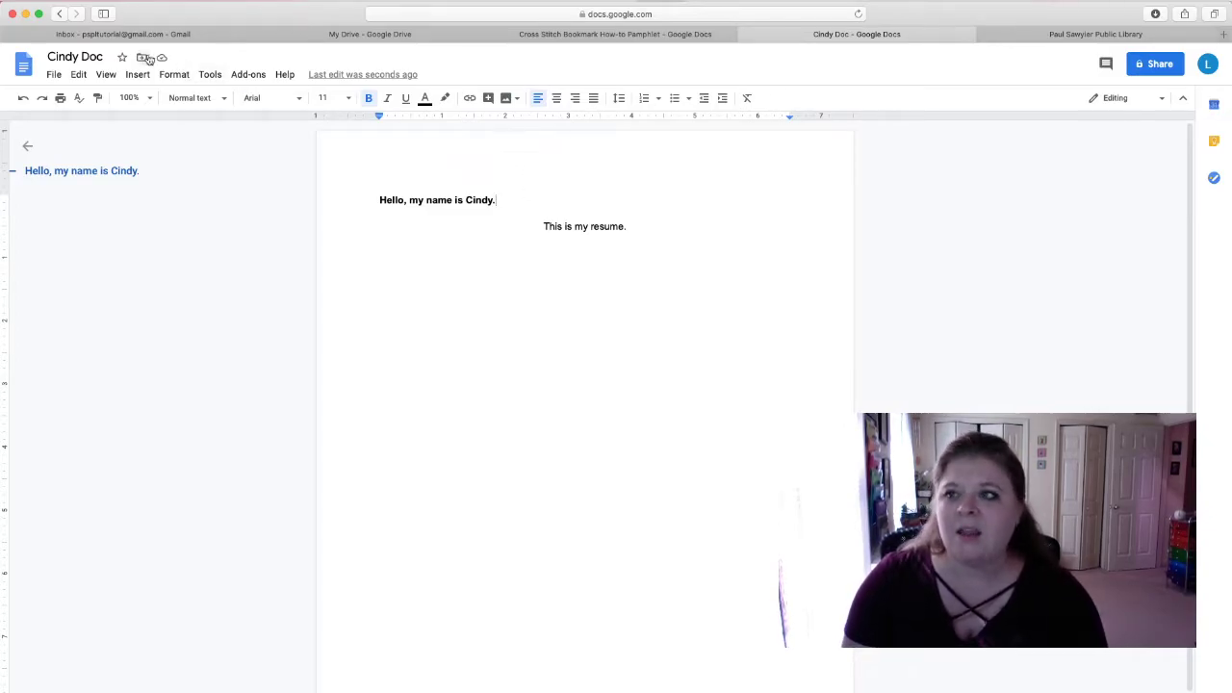
# Step: Check which file formats the document can be downloaded in, without downloading it
pyautogui.click(54, 74)
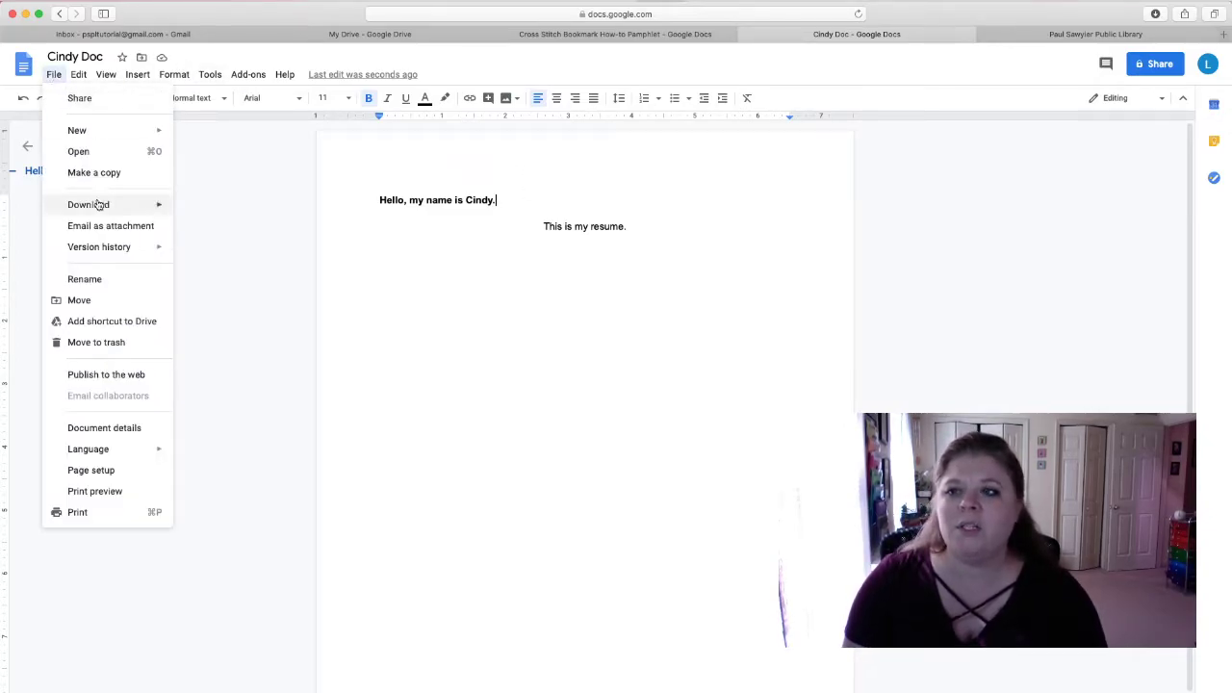
pyautogui.moveTo(97, 209)
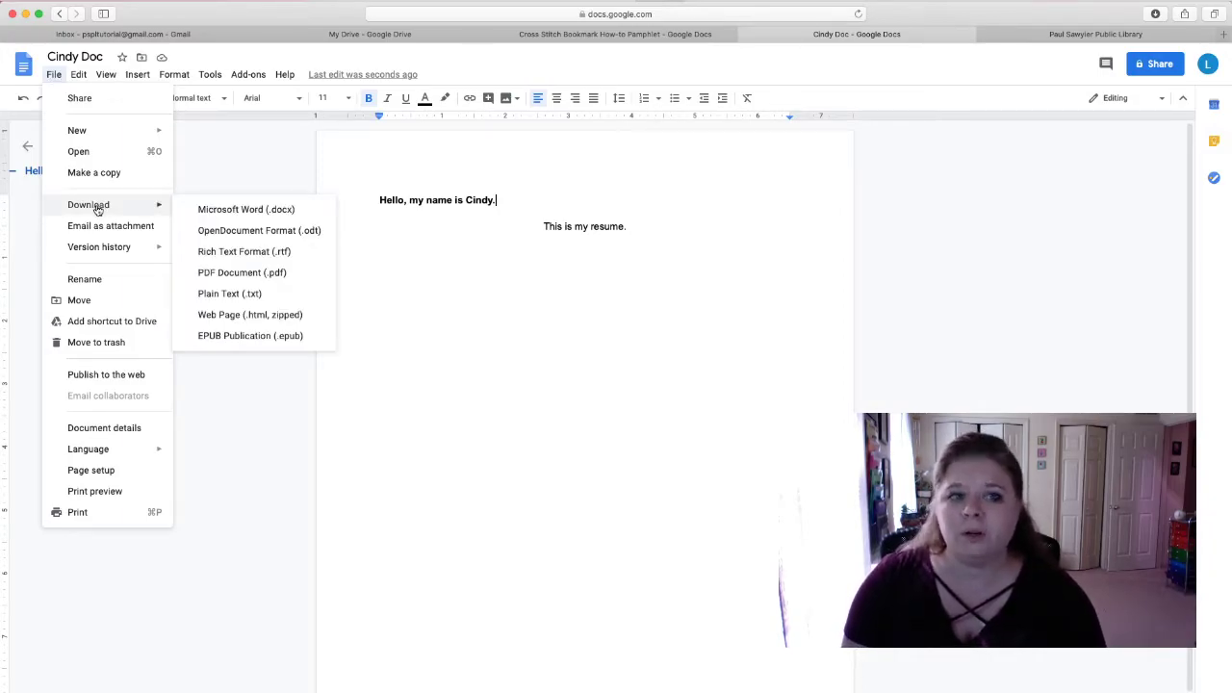
pyautogui.click(471, 199)
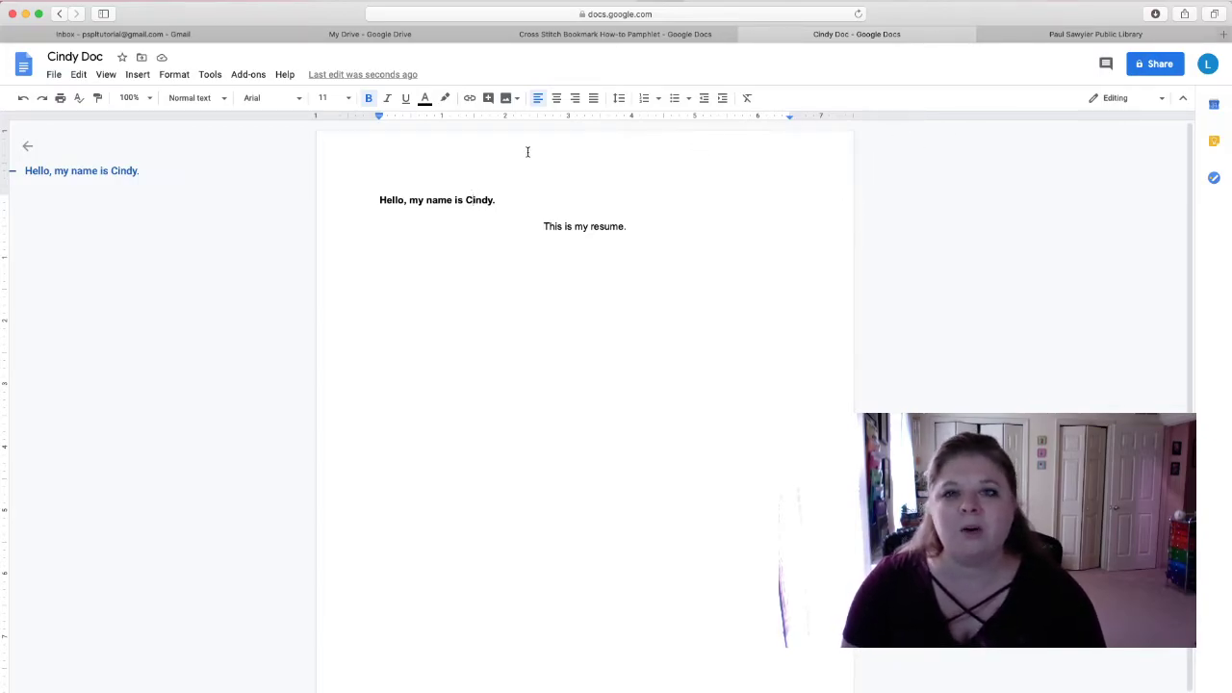
# Step: Switch to Google Drive and create a new blank Google Sheets spreadsheet
pyautogui.click(407, 34)
pyautogui.click(55, 114)
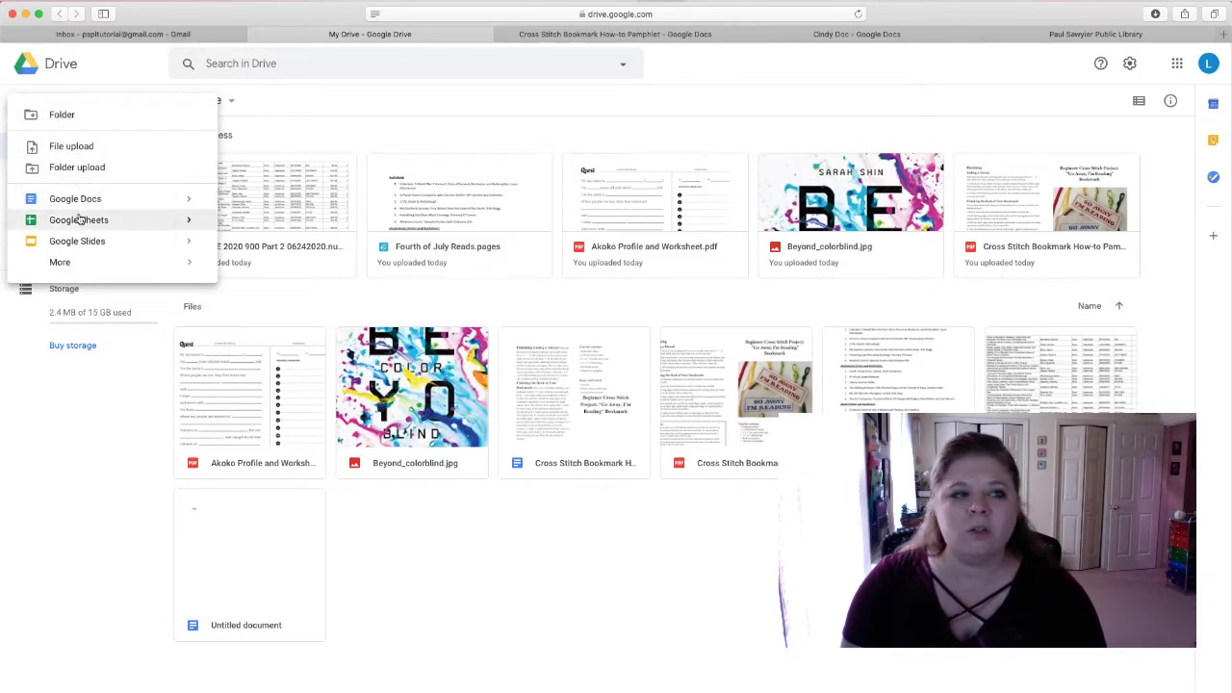
pyautogui.click(79, 219)
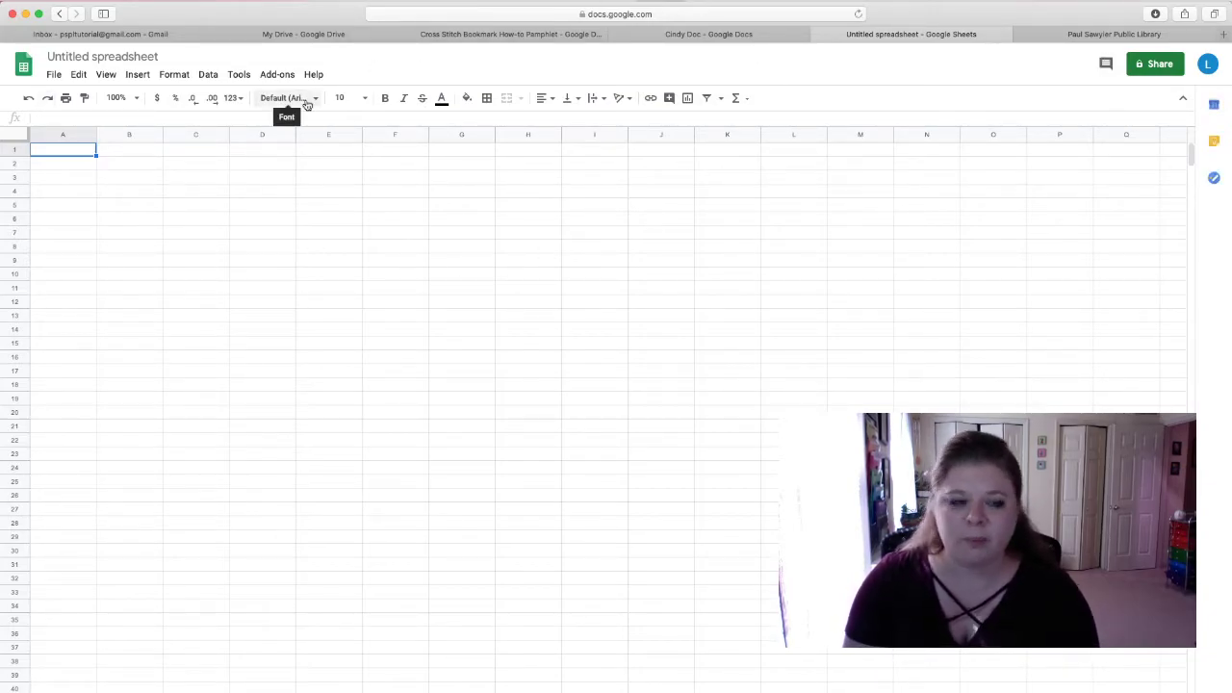
# Step: Enter the column headings Title, Price and Quantity in cells A1 to C1 of the spreadsheet
pyautogui.write('Title')
pyautogui.press('Tab')
pyautogui.write('Price')
pyautogui.press('Tab')
pyautogui.write('Quantity')
pyautogui.click(154, 183)
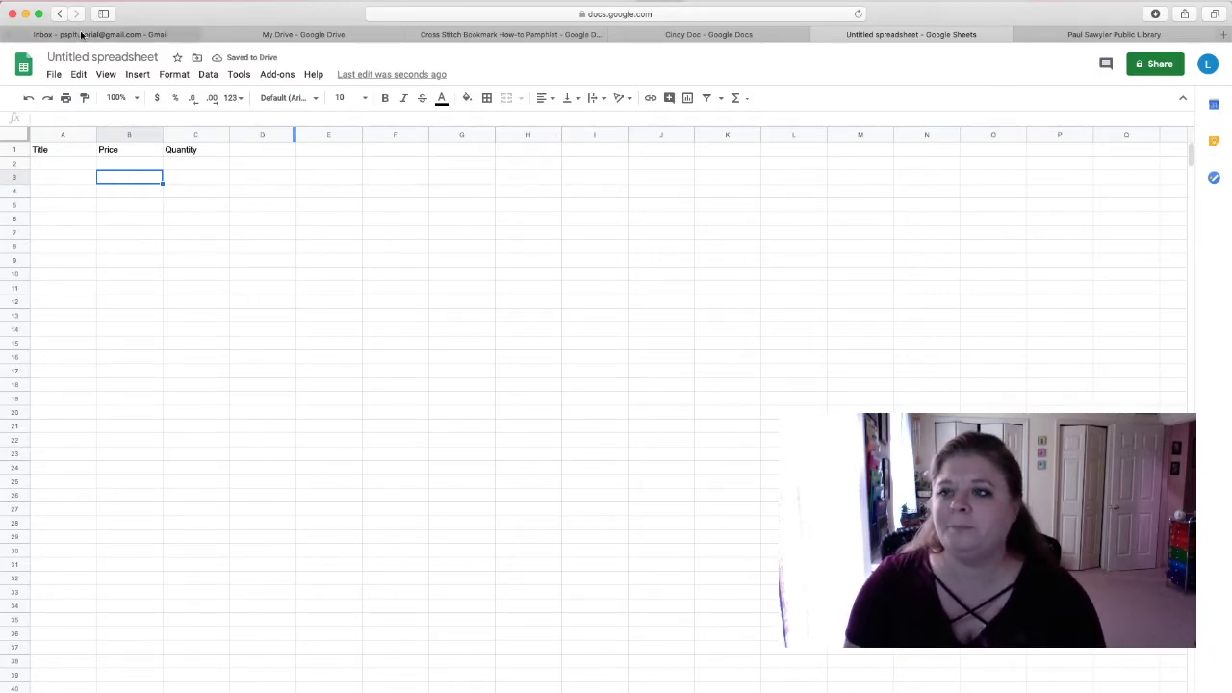
# Step: Create a new Google Slides presentation from Drive and title its first slide "My Presentation"
pyautogui.click(323, 35)
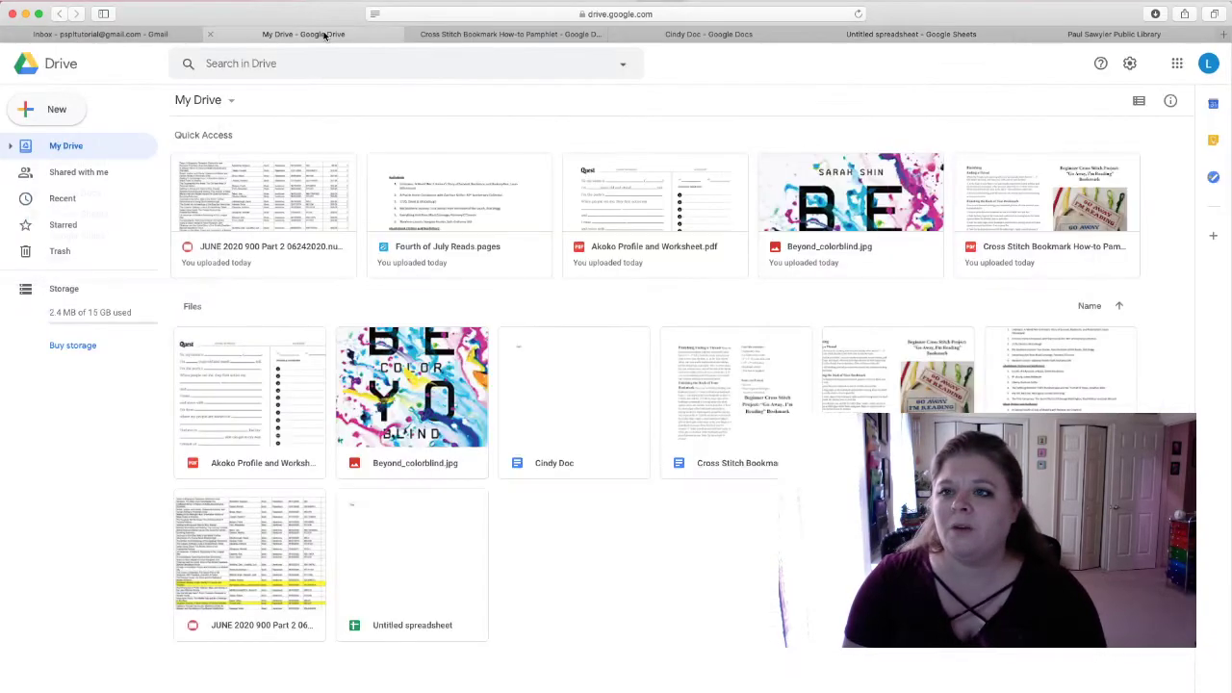
pyautogui.click(58, 116)
pyautogui.click(80, 249)
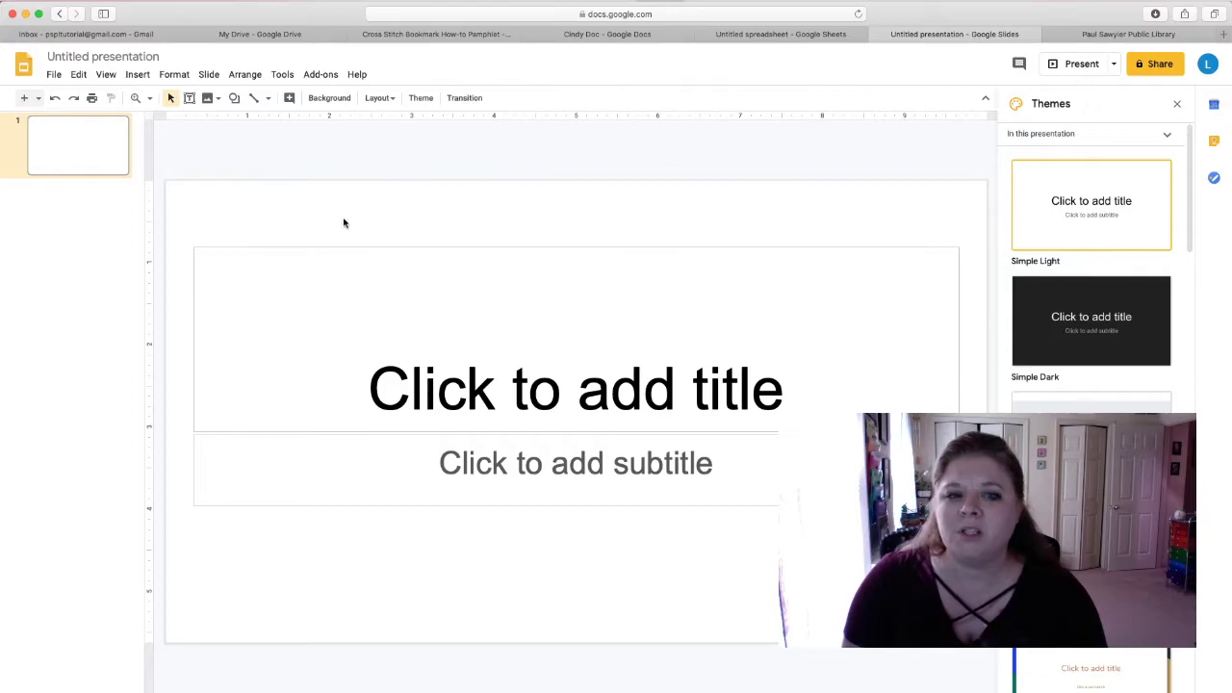
pyautogui.click(668, 385)
pyautogui.write('My Presentation')
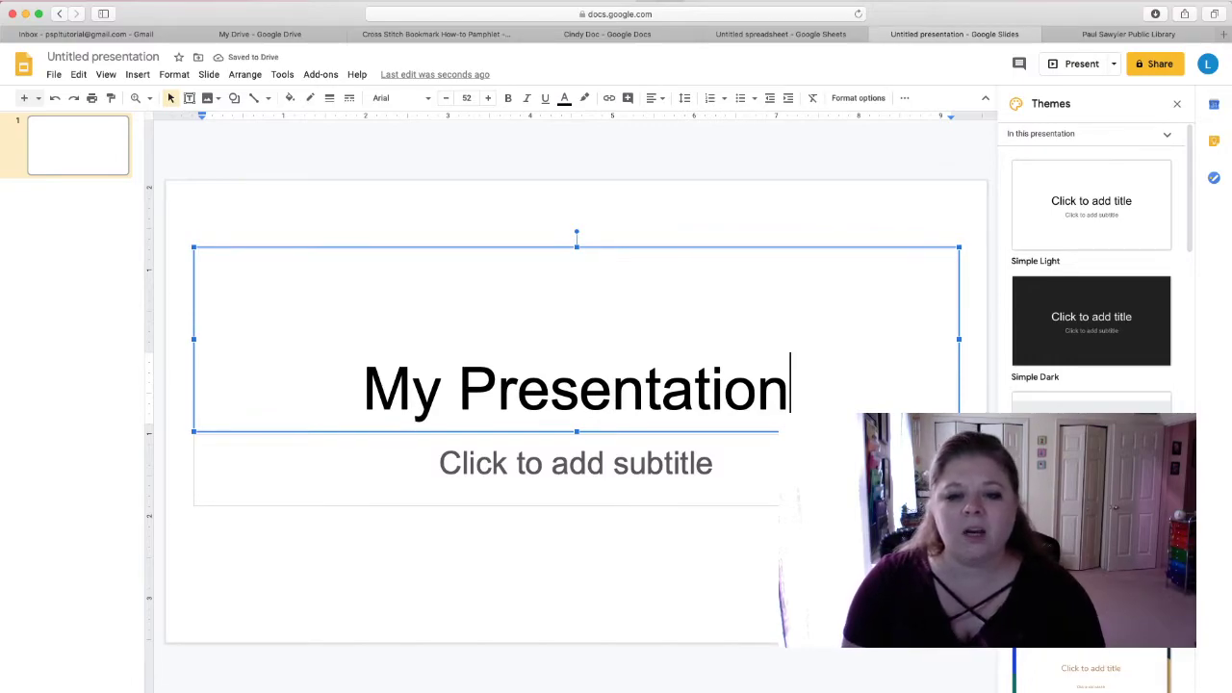
pyautogui.click(761, 531)
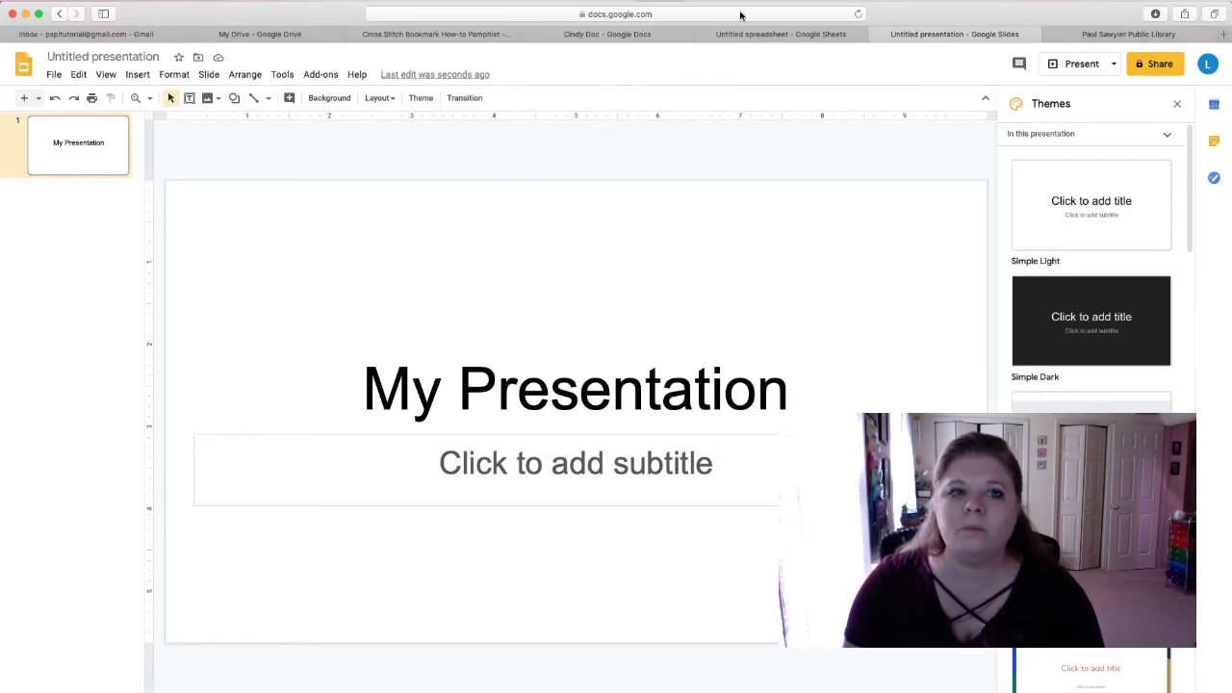
# Step: Open the untitled presentation from My Drive, compare it with the copy already open, and return to My Drive with nothing selected
pyautogui.click(1206, 63)
pyautogui.click(1207, 64)
pyautogui.click(273, 36)
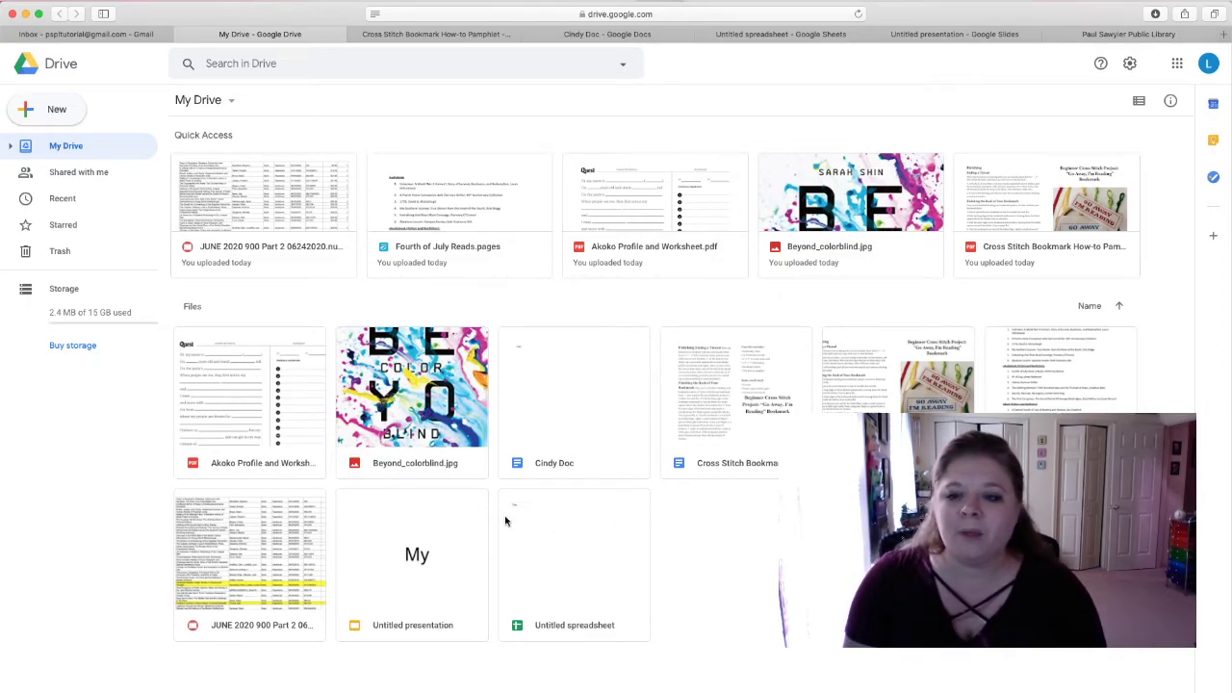
pyautogui.doubleClick(414, 534)
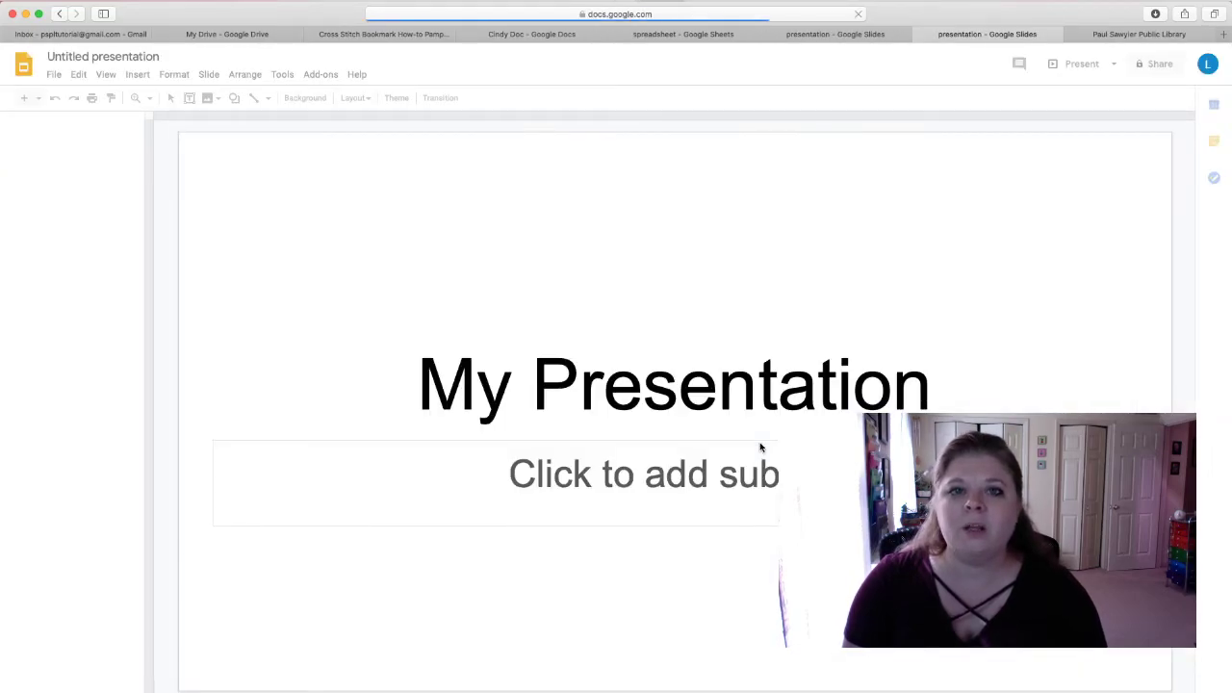
pyautogui.click(856, 37)
pyautogui.click(974, 38)
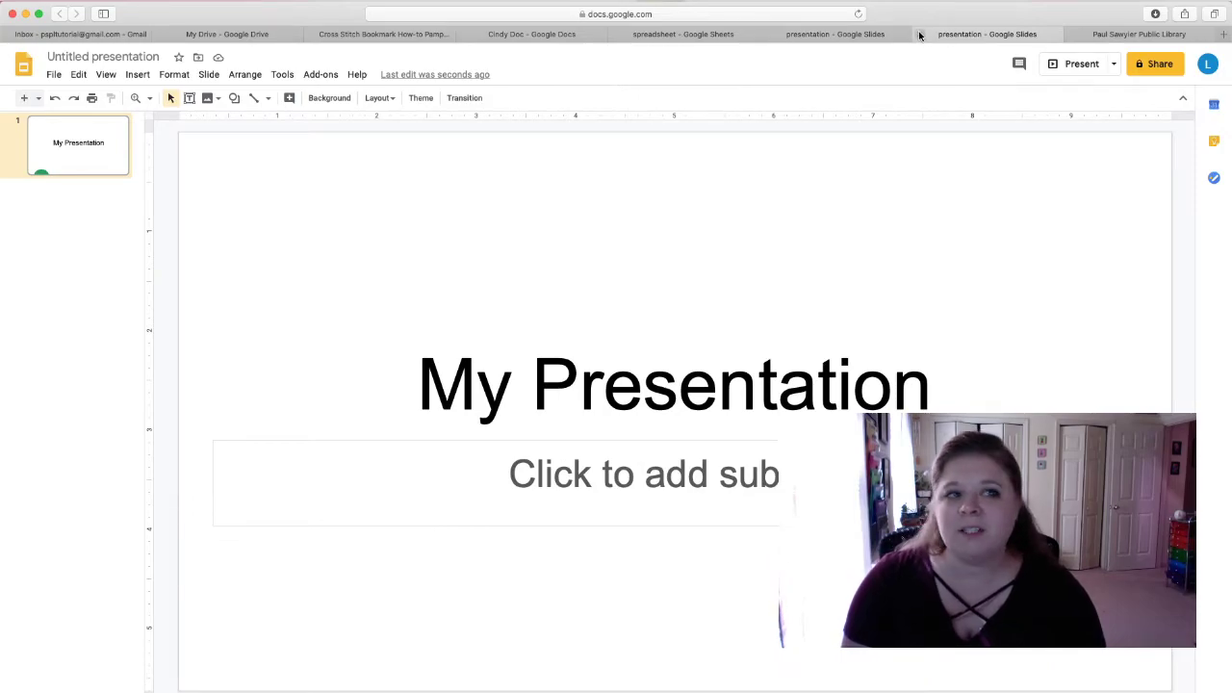
pyautogui.click(851, 36)
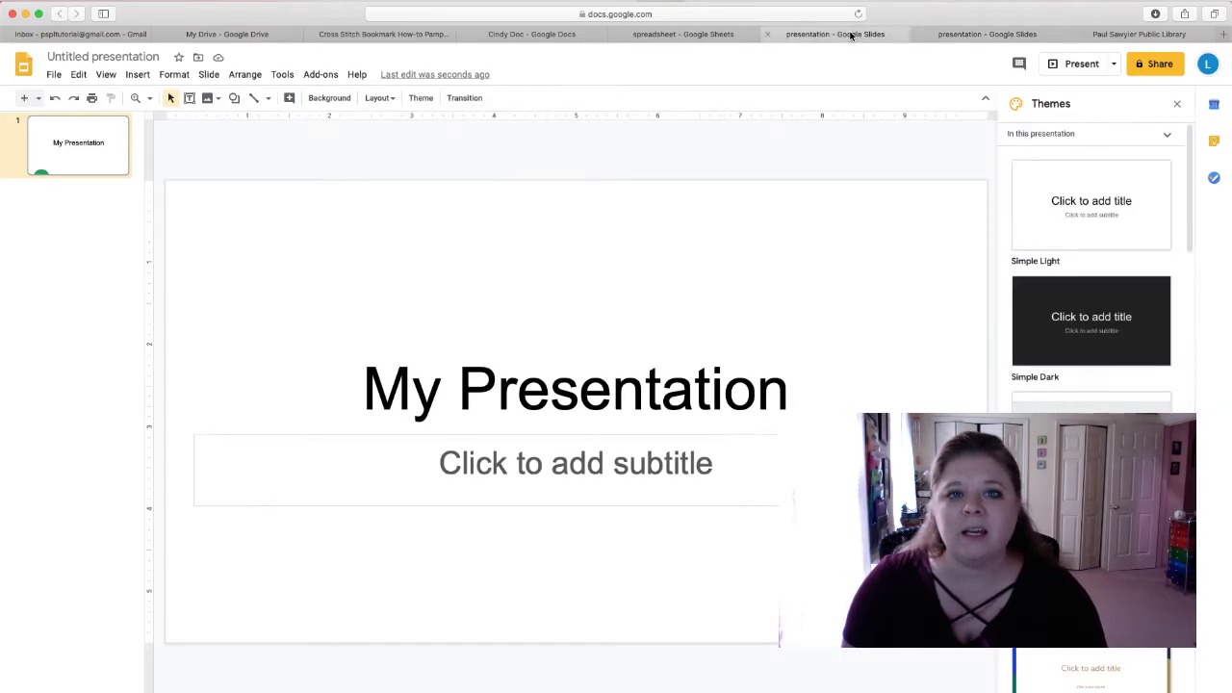
pyautogui.click(268, 38)
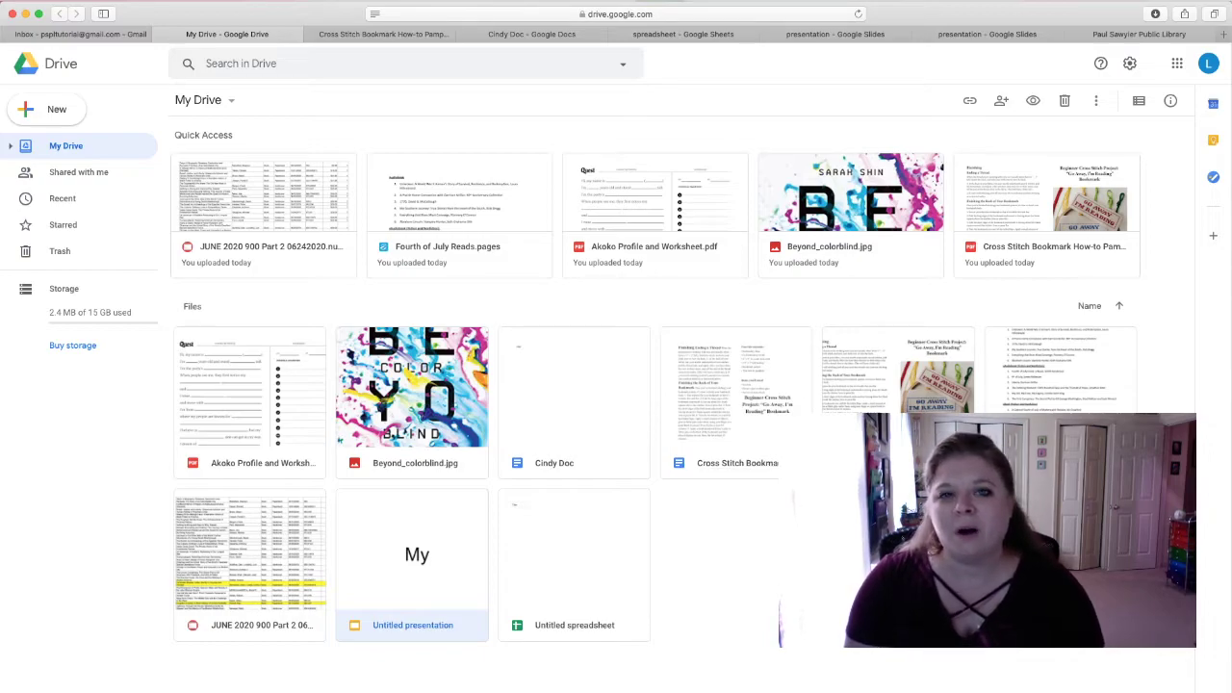
pyautogui.press('Escape')
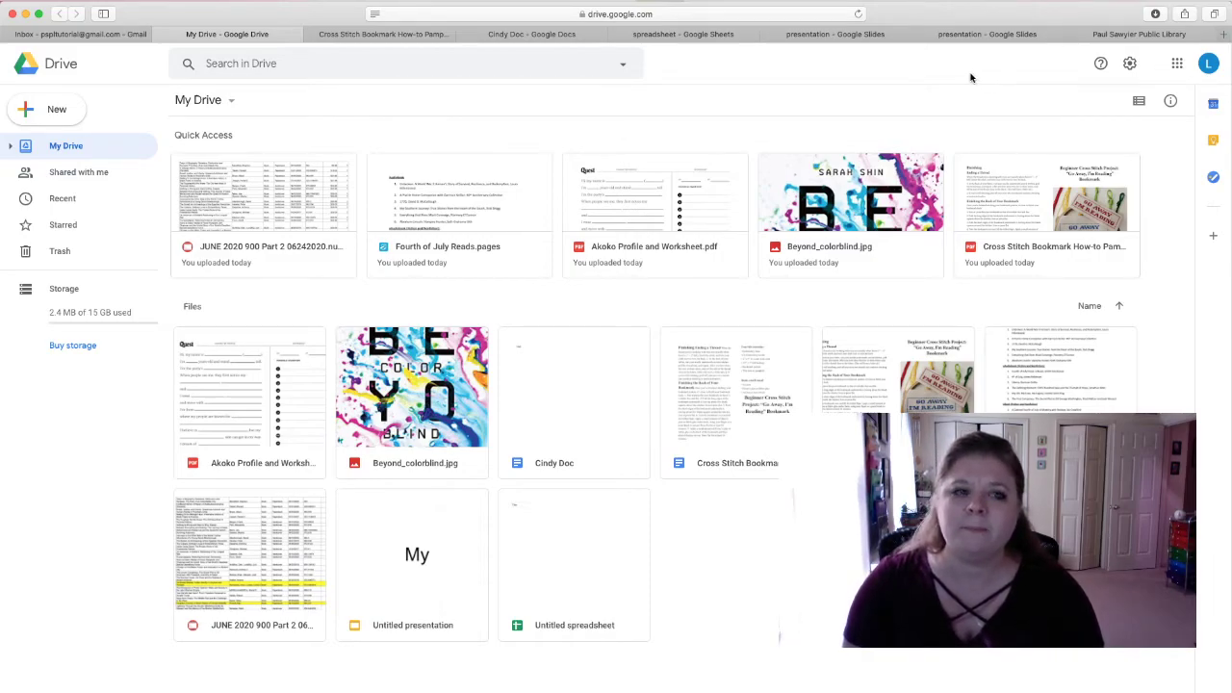
# Step: Switch to Google Photos from Google Drive
pyautogui.click(1179, 69)
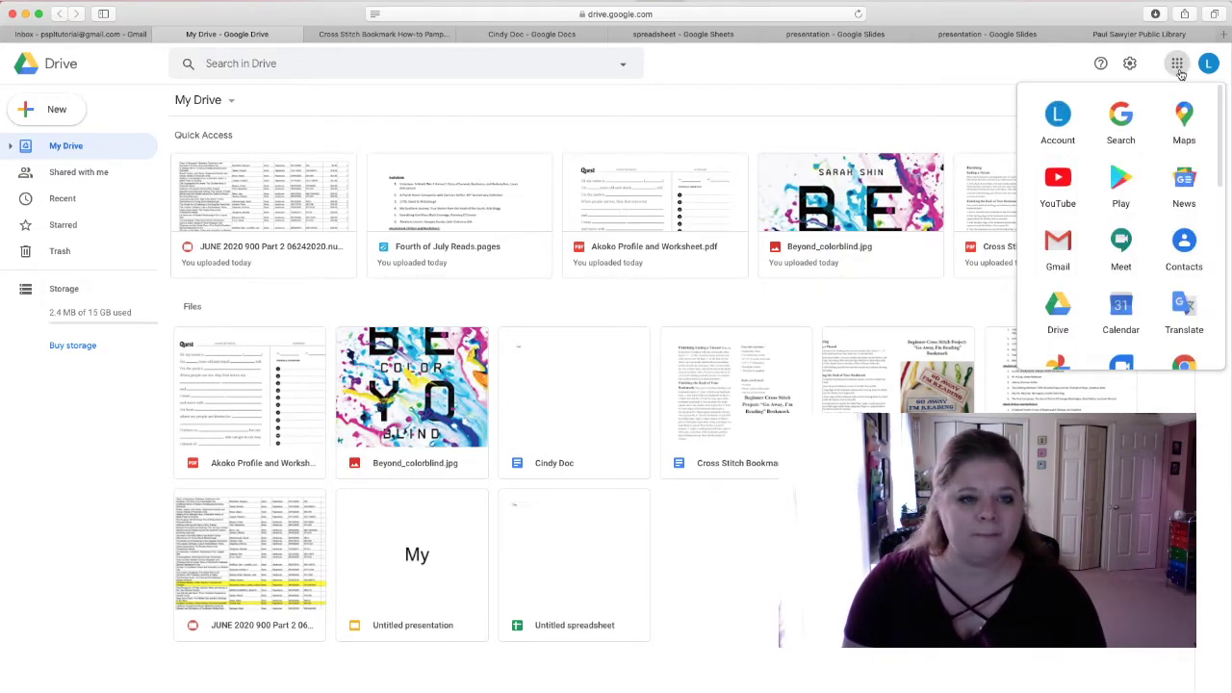
pyautogui.scroll(-3, 1155, 212)
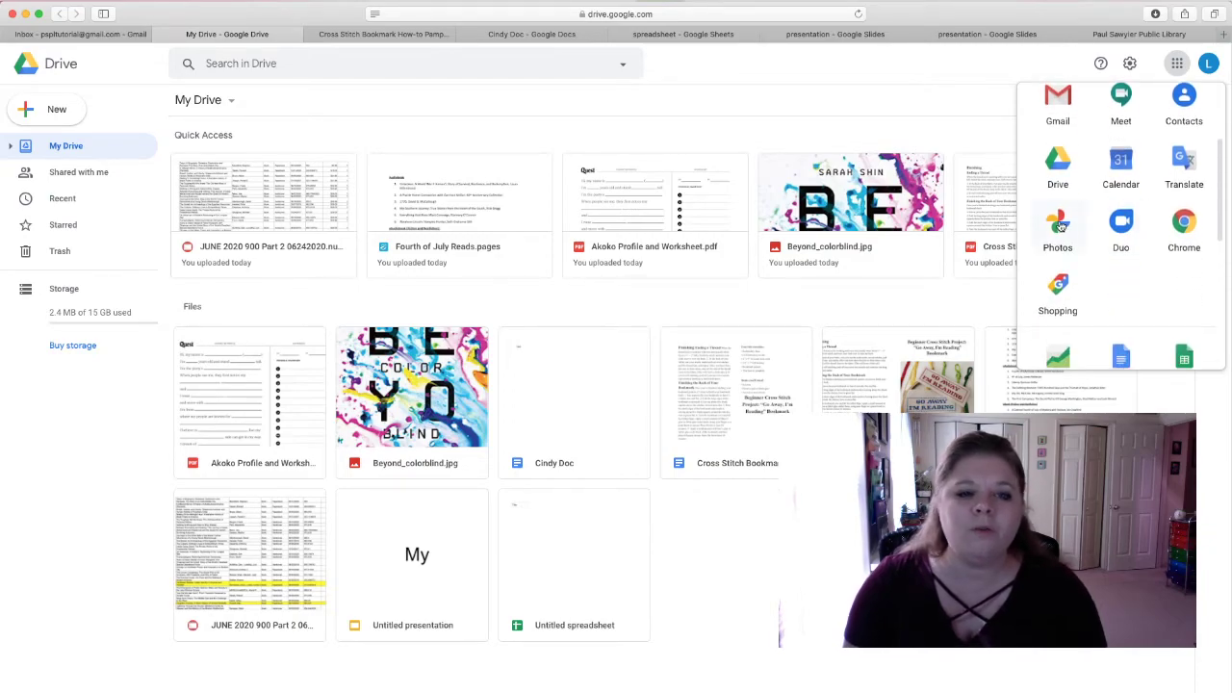
pyautogui.click(1058, 226)
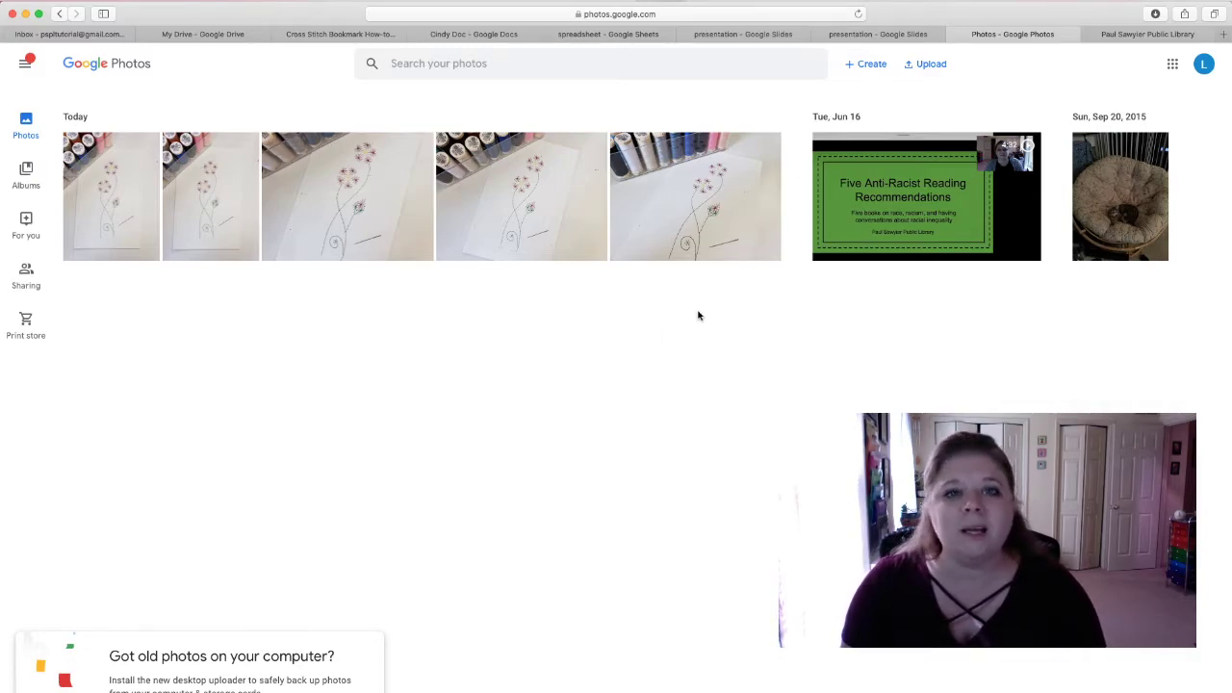
# Step: View the September 20, 2015 cat photo, examine its sharing and additional options, and return to the photo overview
pyautogui.click(1126, 200)
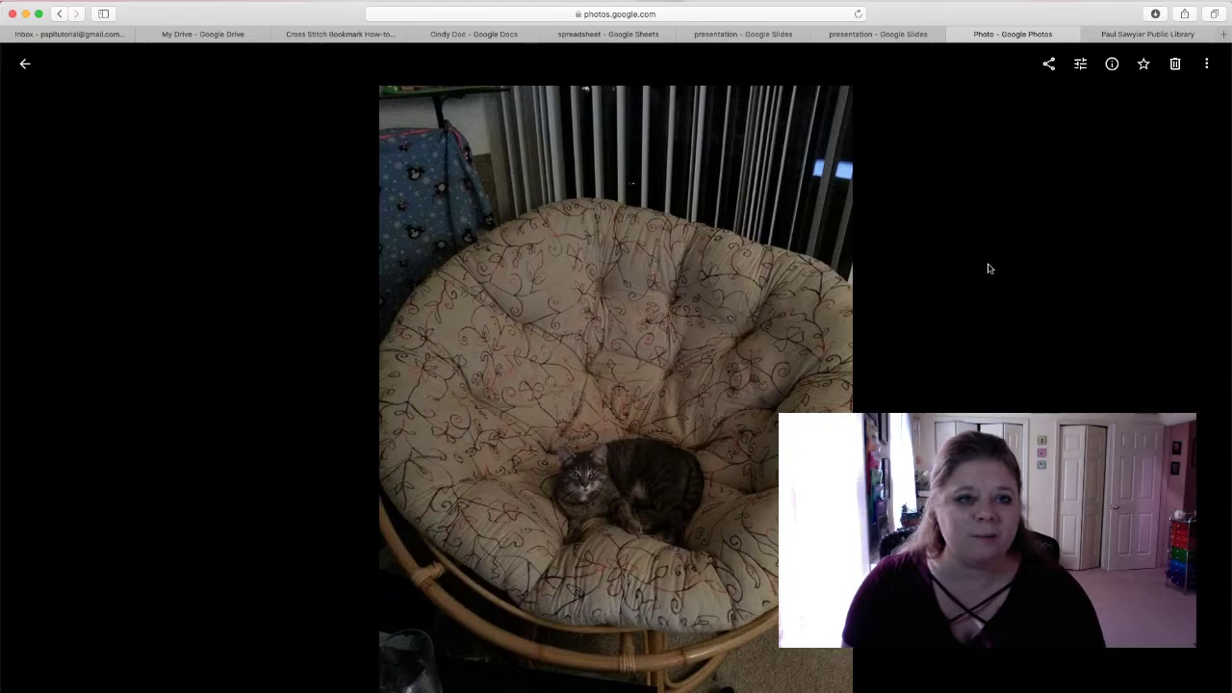
pyautogui.click(1048, 65)
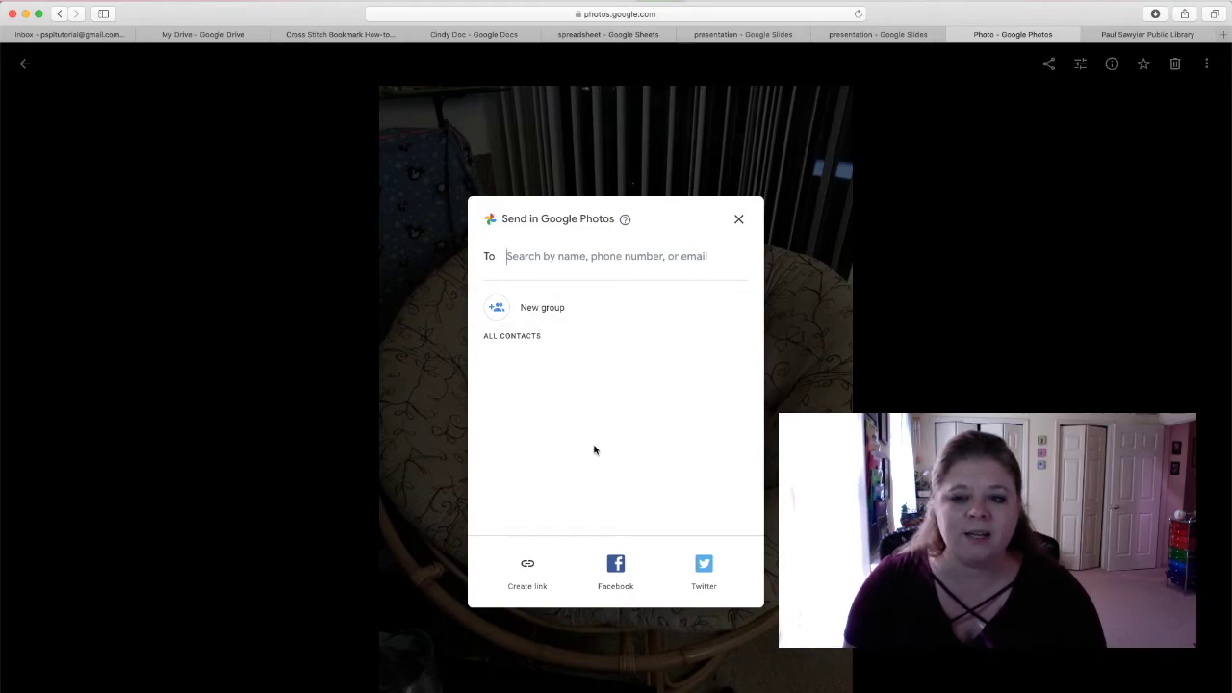
pyautogui.click(738, 220)
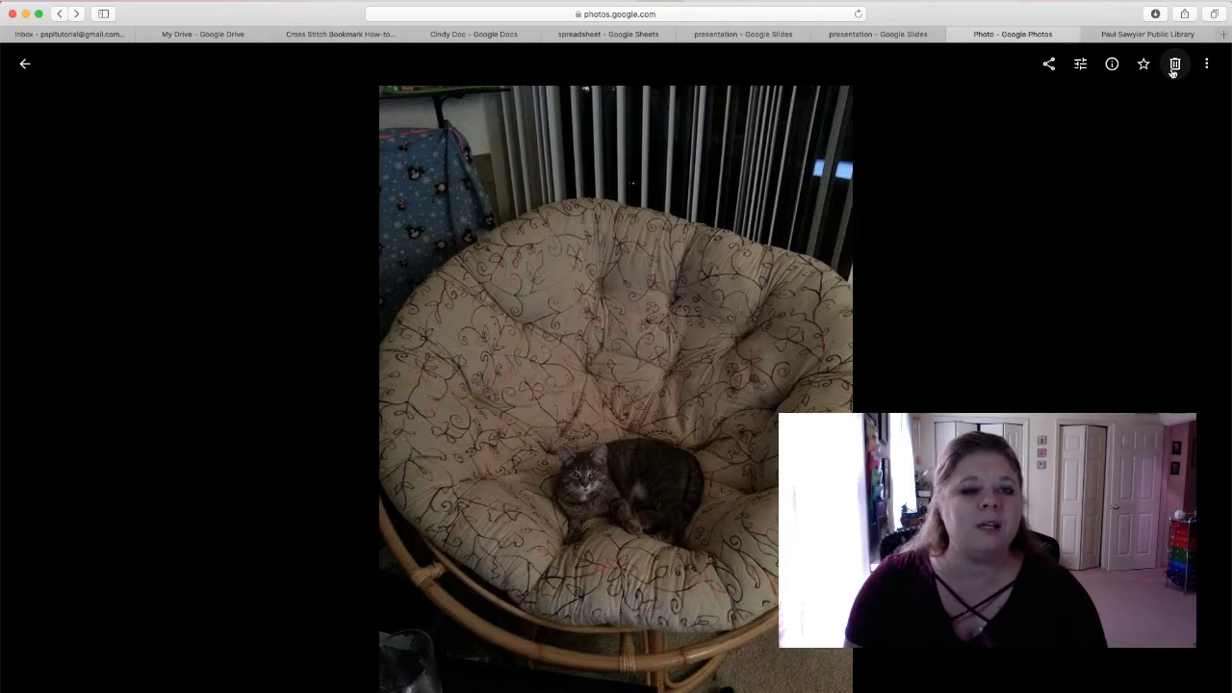
pyautogui.click(1206, 66)
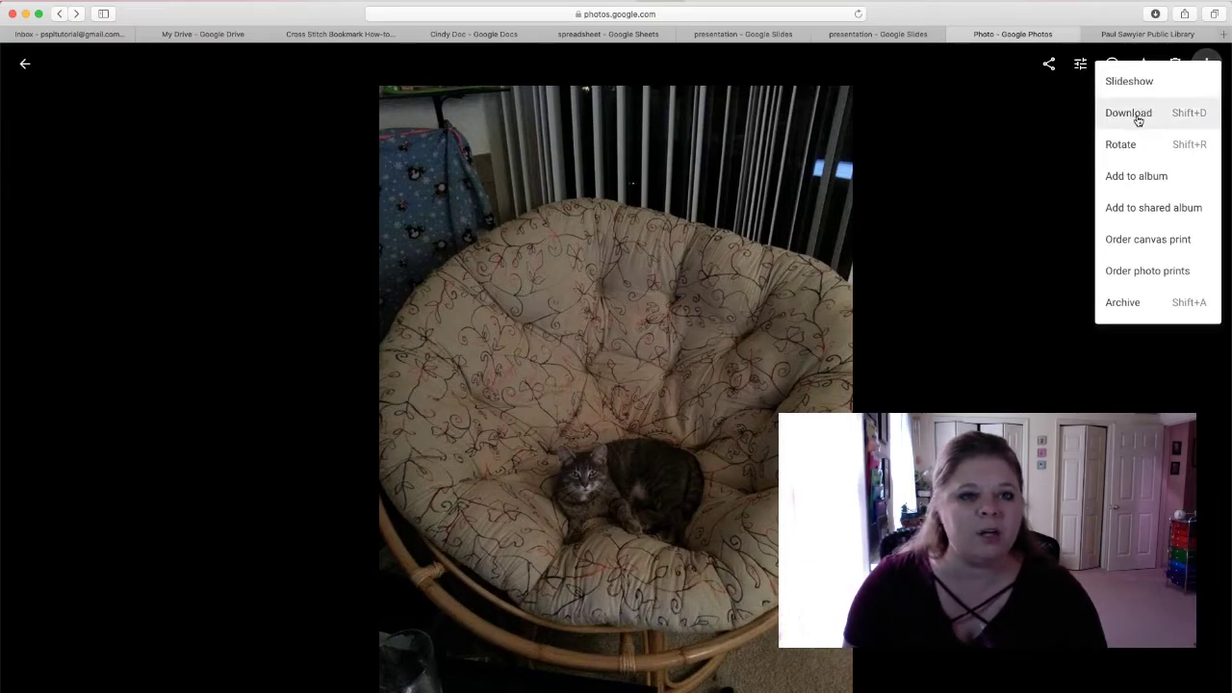
pyautogui.click(991, 149)
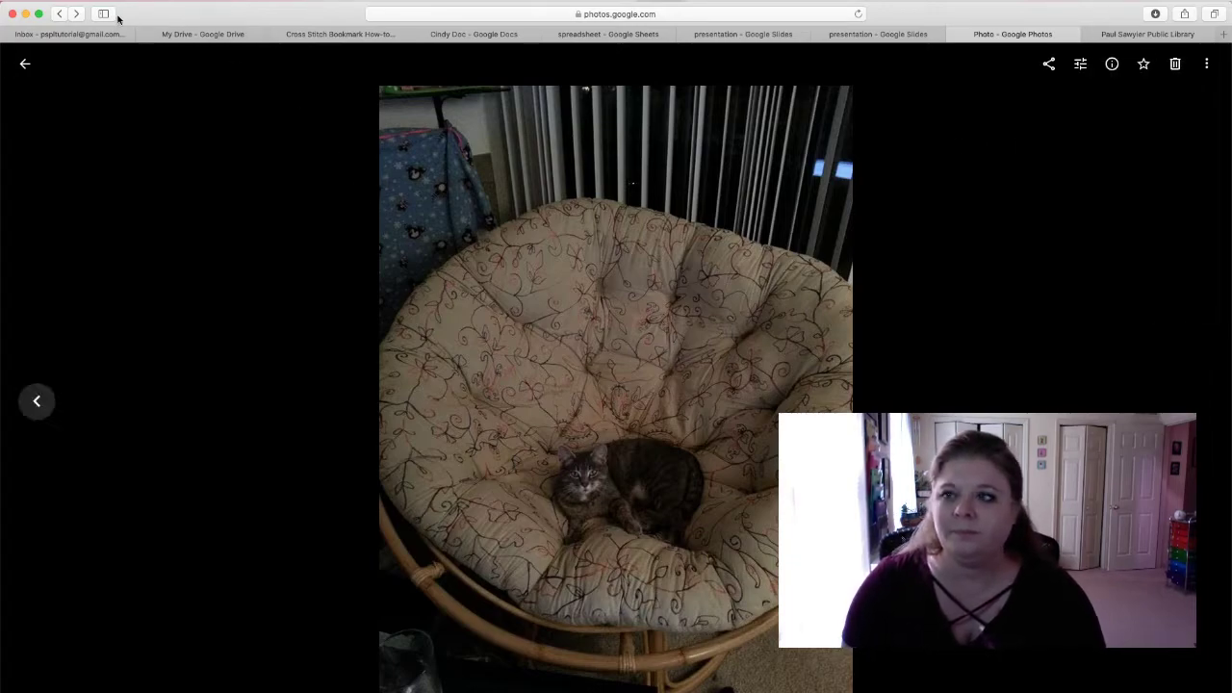
pyautogui.click(25, 64)
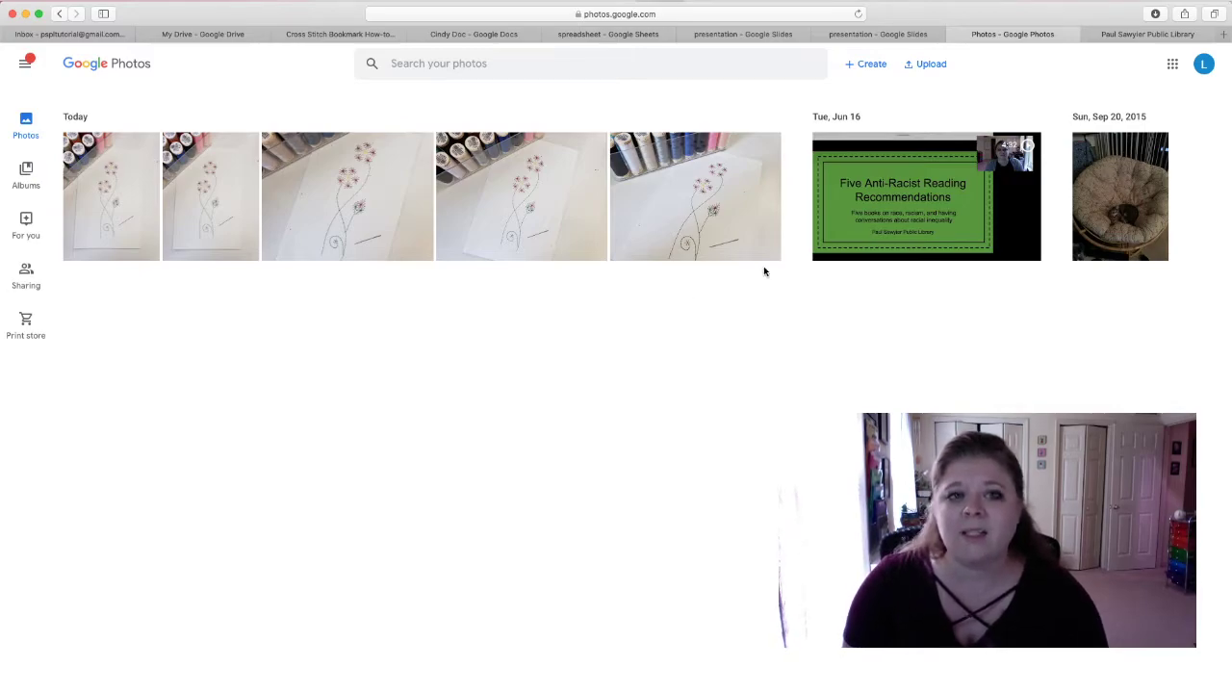
# Step: Switch to Google Calendar and browse from July 2020 to June and August, returning to July
pyautogui.click(1172, 65)
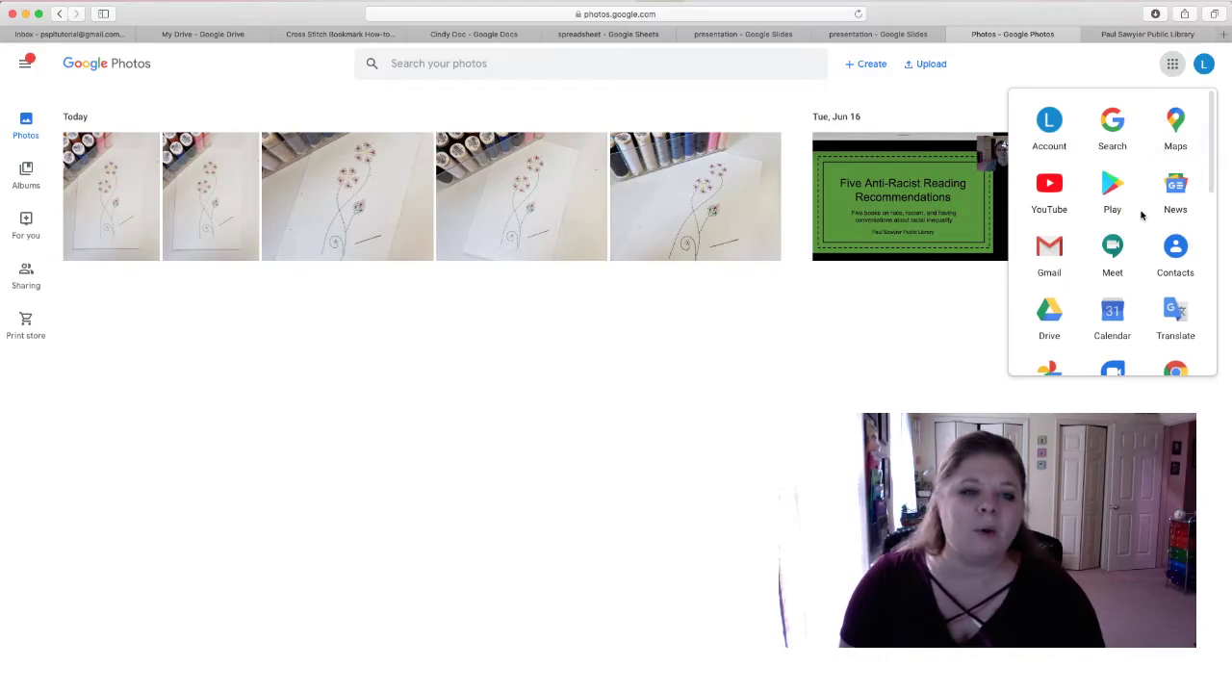
pyautogui.scroll(-3, 1141, 216)
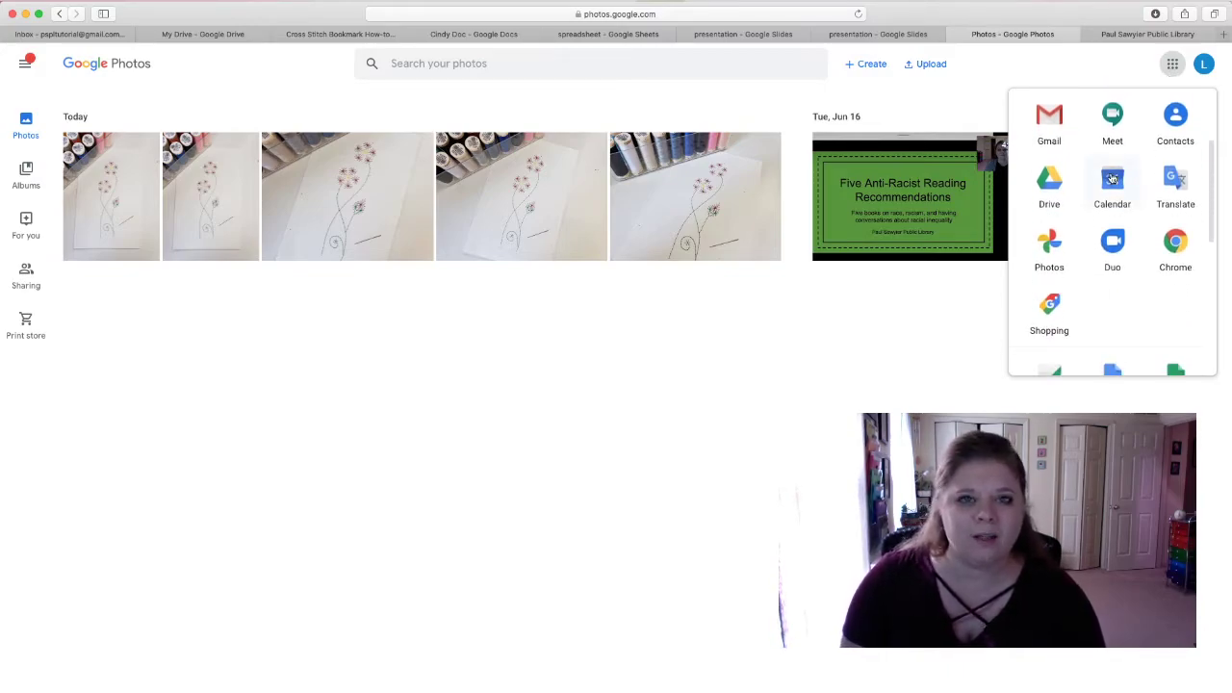
pyautogui.click(1111, 179)
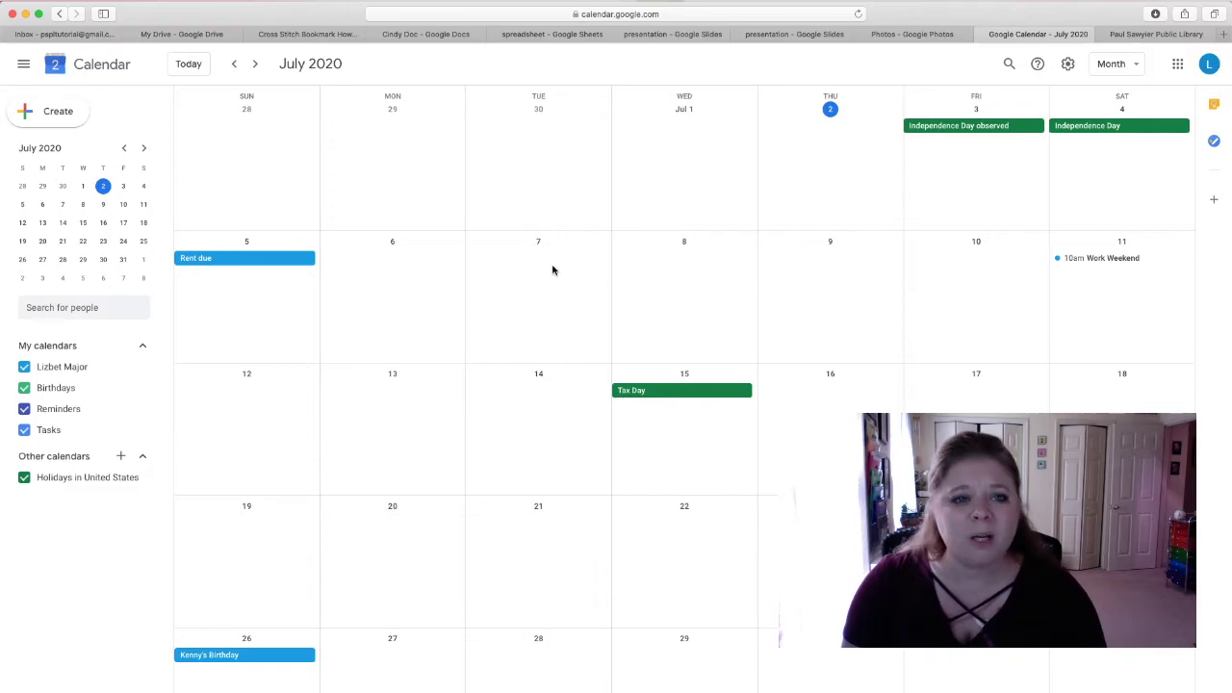
pyautogui.scroll(2, 550, 256)
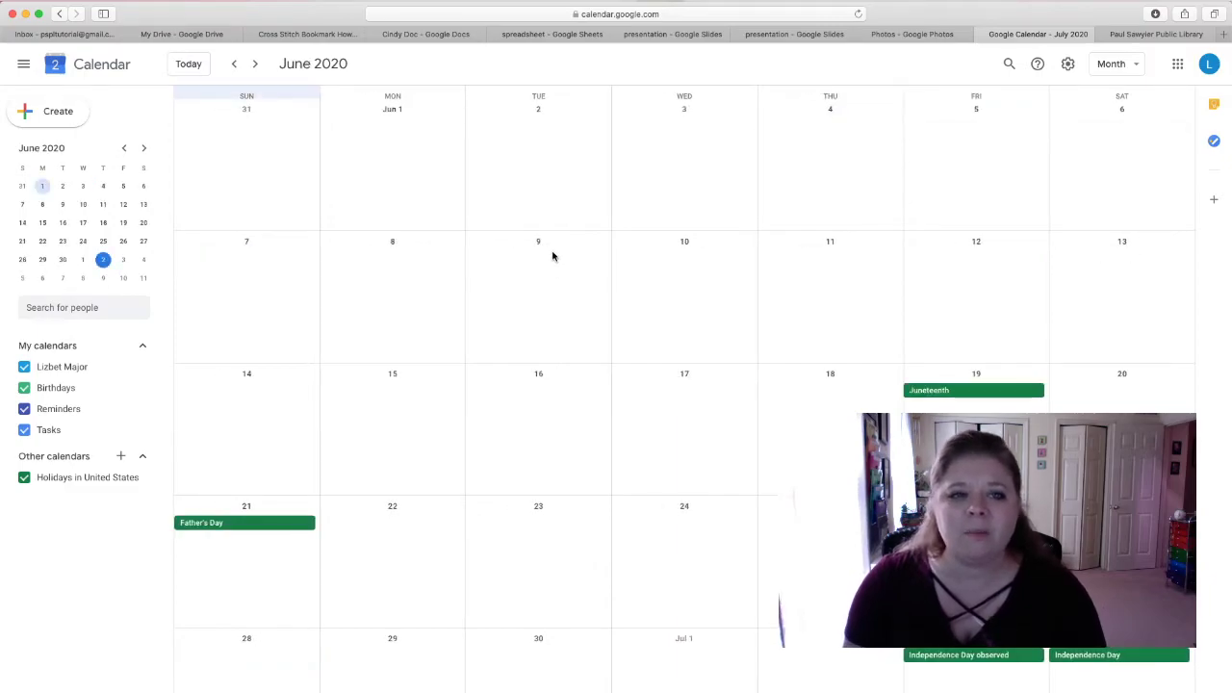
pyautogui.scroll(-2, 720, 242)
pyautogui.scroll(-1, 720, 241)
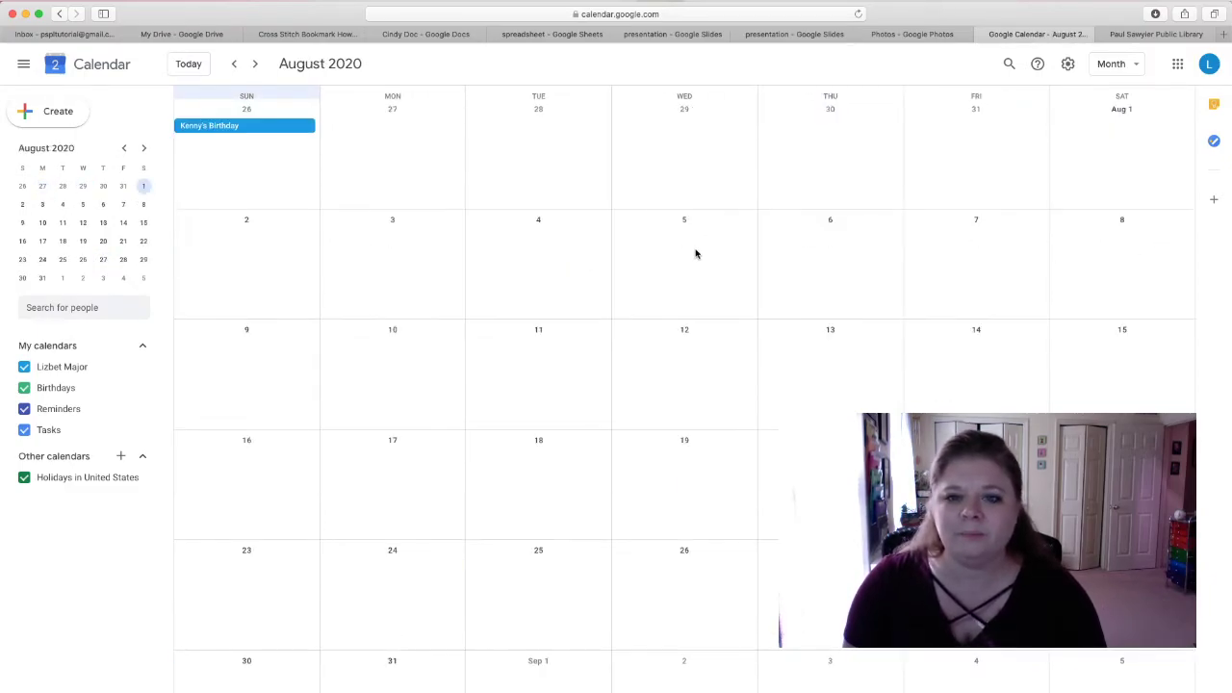
pyautogui.scroll(1, 698, 246)
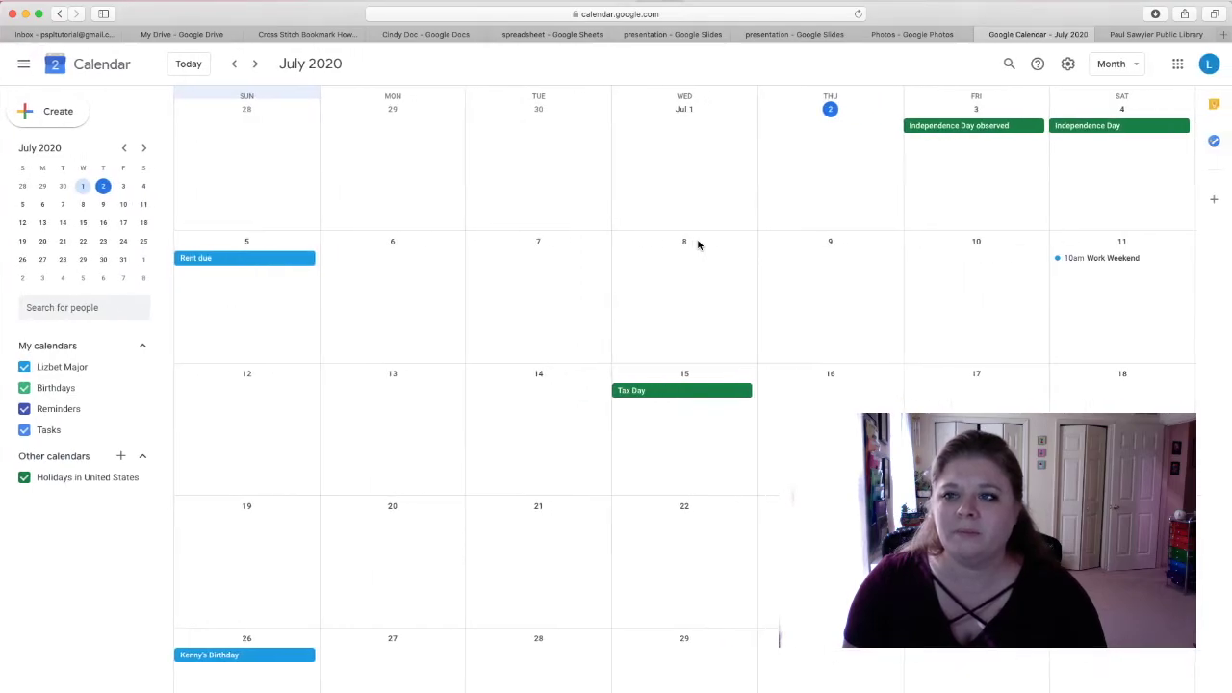
# Step: Start a calendar event titled "Call Grandma" on July 8, 2020, with a time of 5:30pm to 6:30pm
pyautogui.click(703, 268)
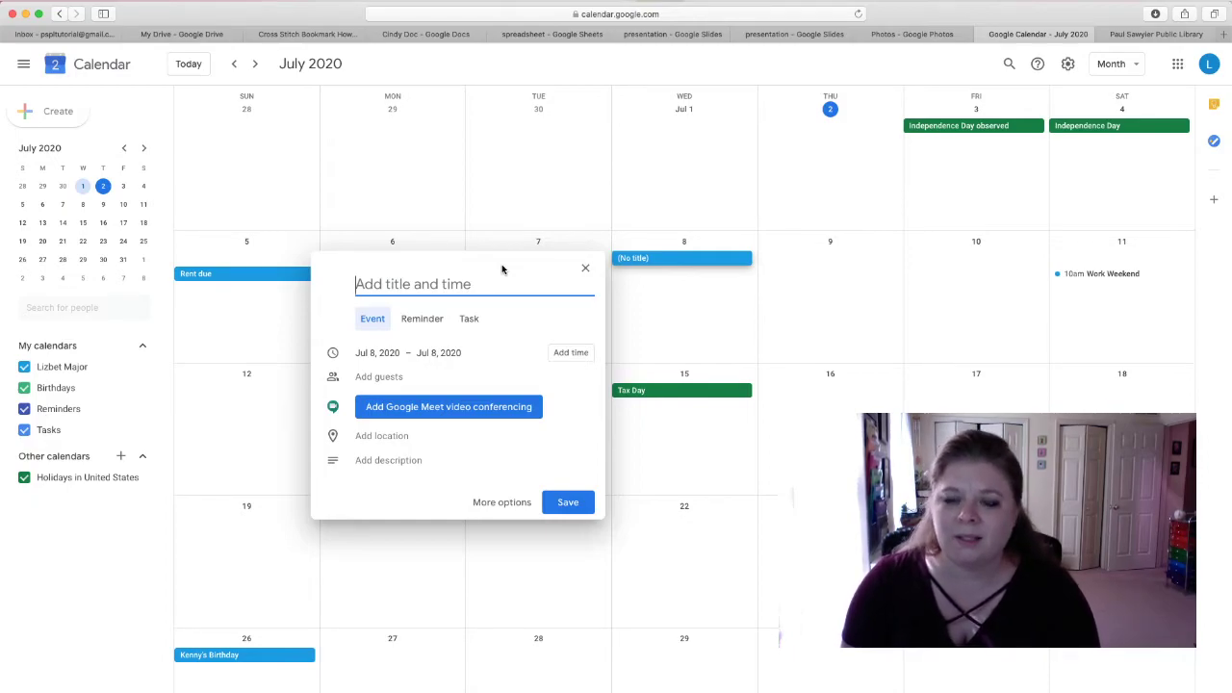
pyautogui.write('Call Grandma')
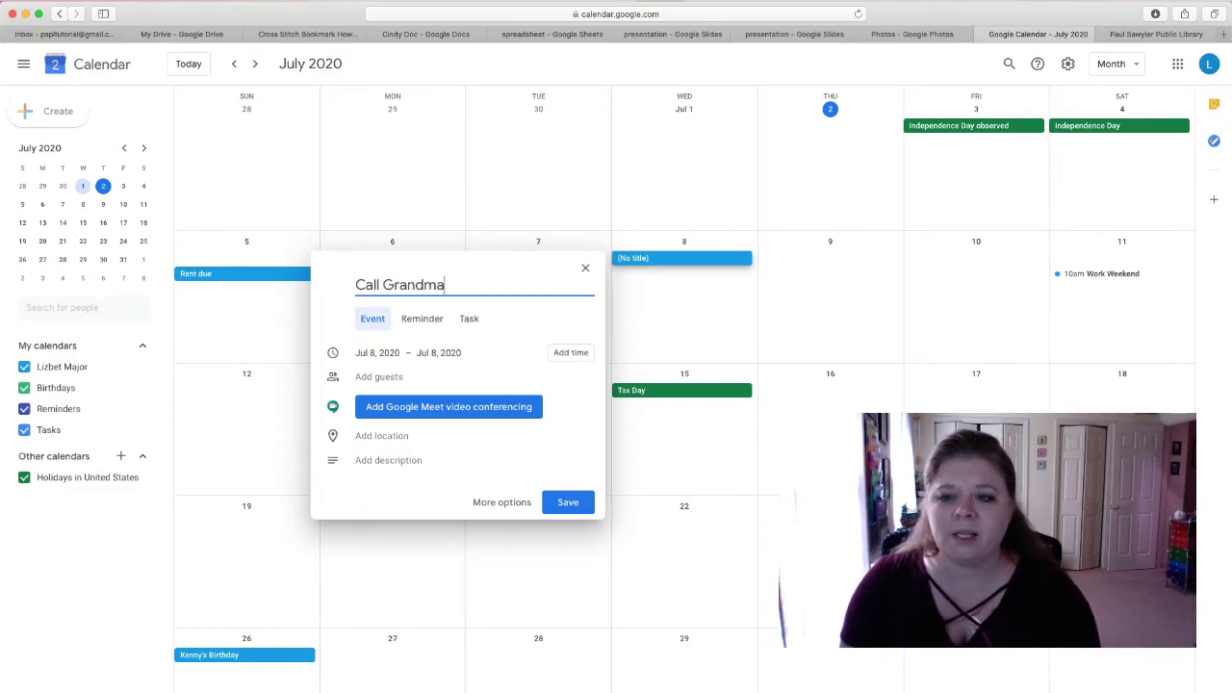
pyautogui.click(566, 359)
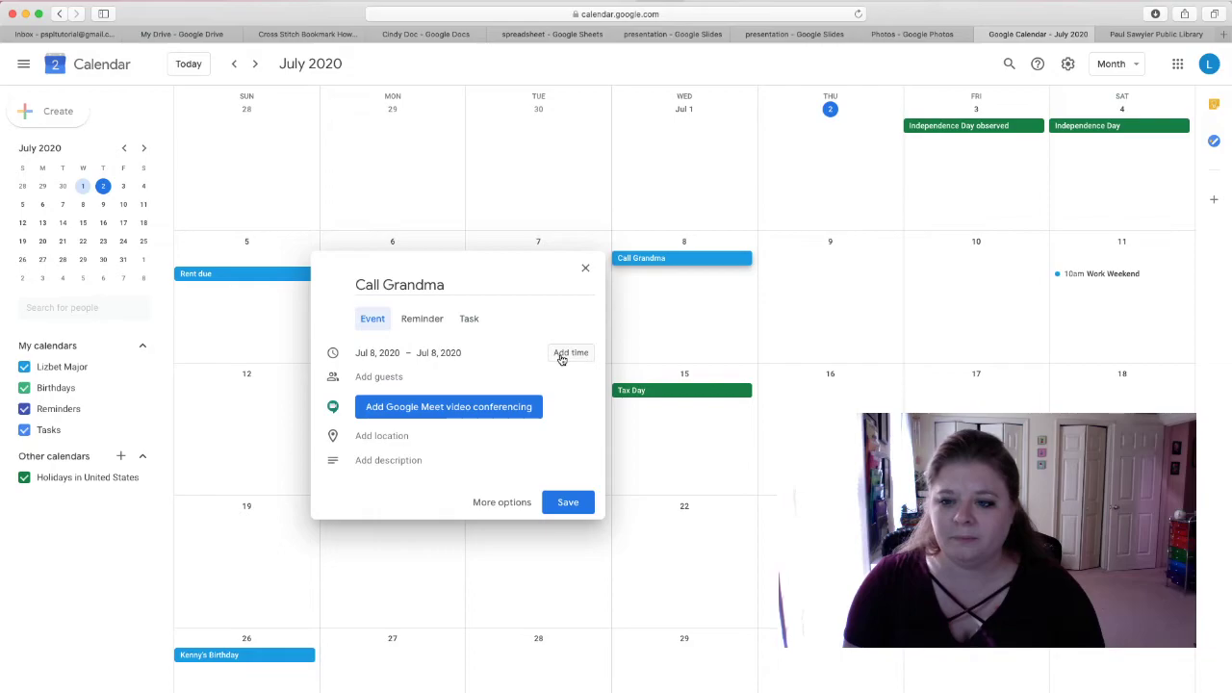
pyautogui.click(564, 355)
pyautogui.click(429, 354)
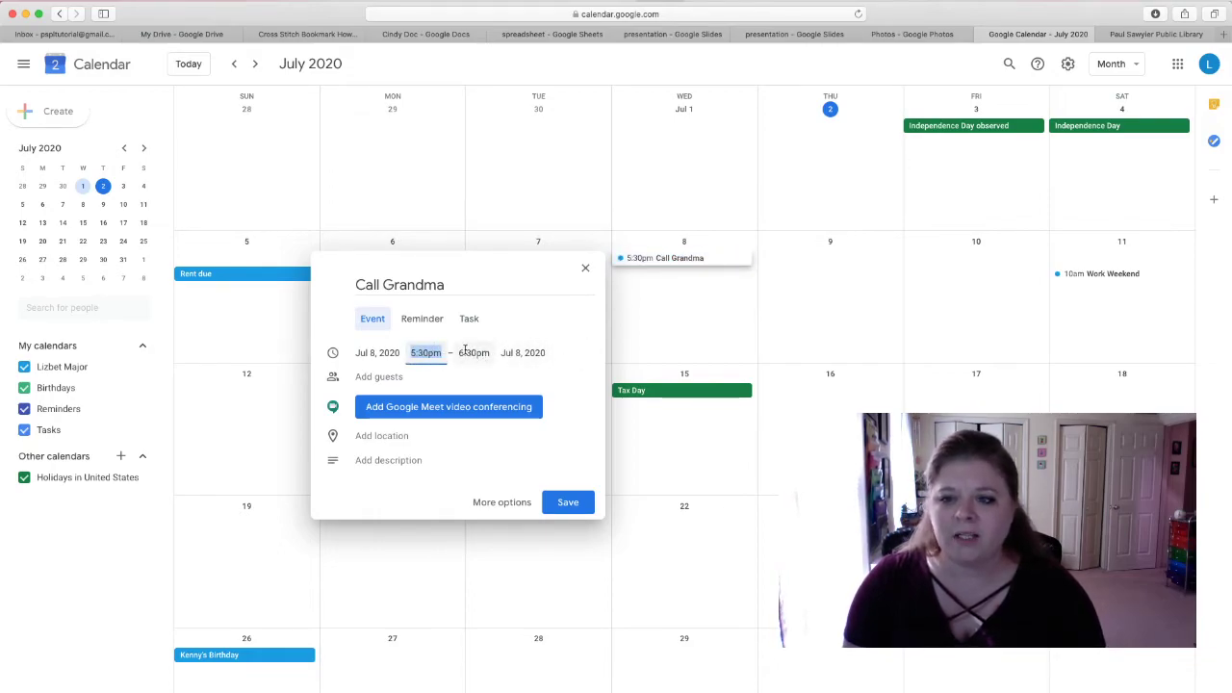
# Step: Examine the reminder settings for the "Call Grandma" entry, including its repeat options, and return the entry to an event
pyautogui.click(424, 320)
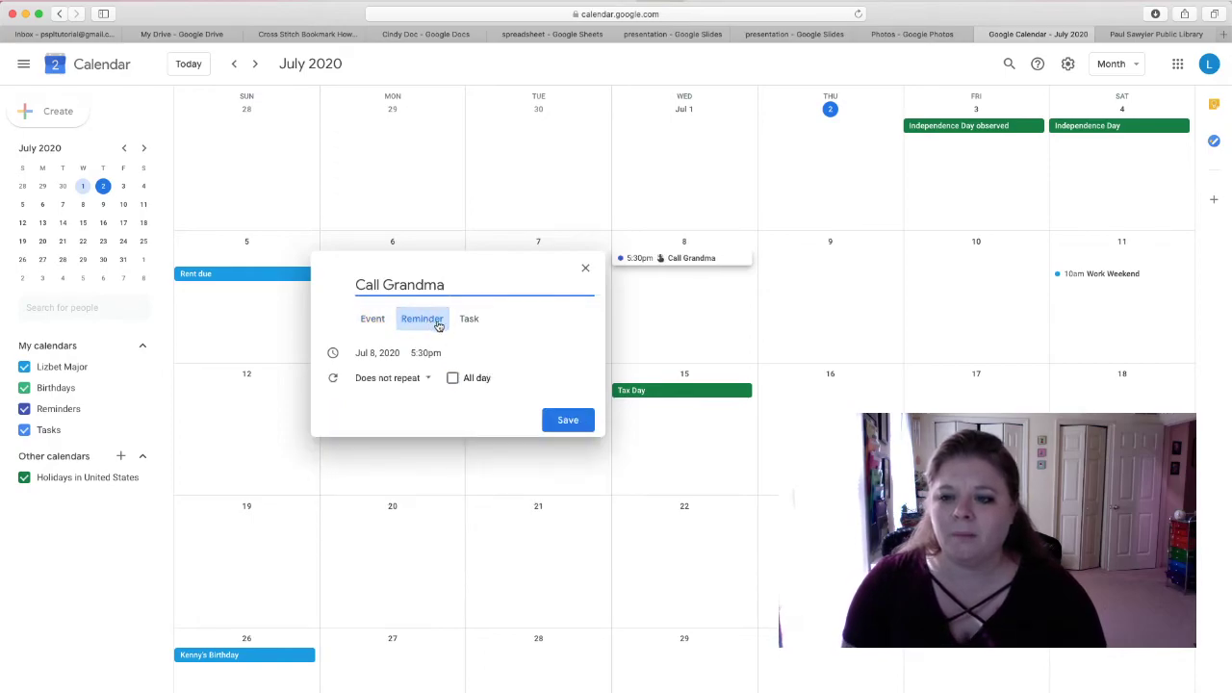
pyautogui.click(427, 380)
pyautogui.click(429, 385)
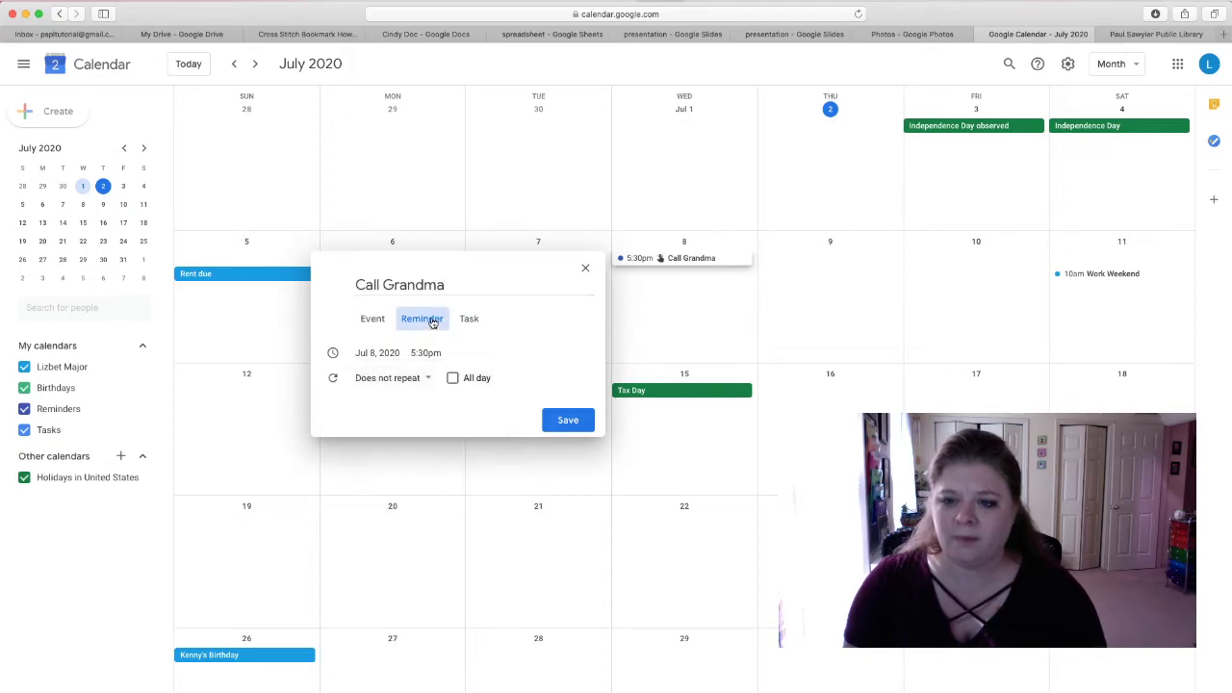
pyautogui.click(373, 318)
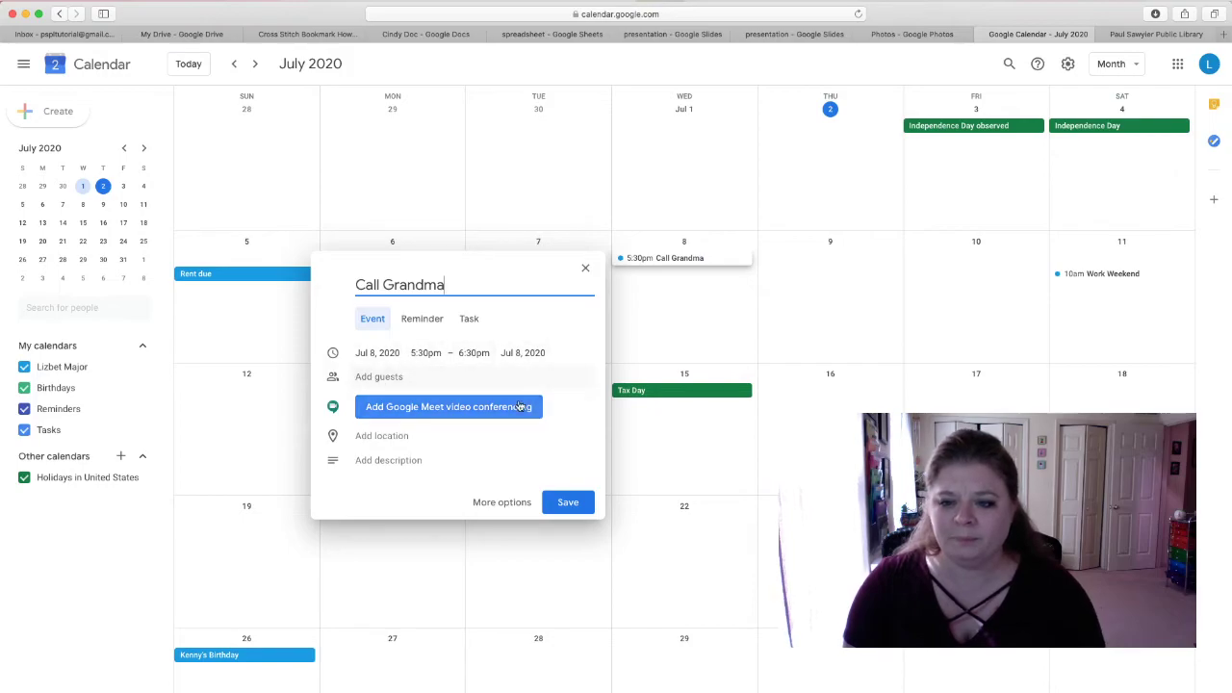
# Step: Add the description "Don't forget to wish her a happy anniversary!" to the "Call Grandma" event and save it
pyautogui.click(416, 460)
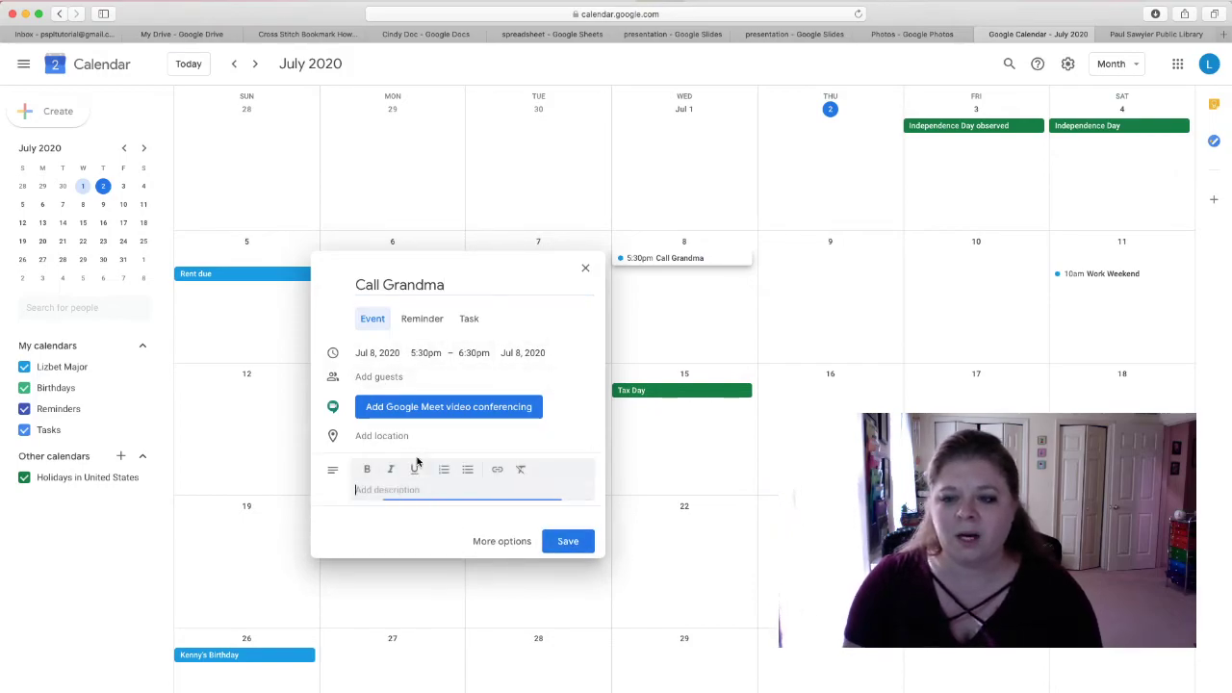
pyautogui.write("Don't forget")
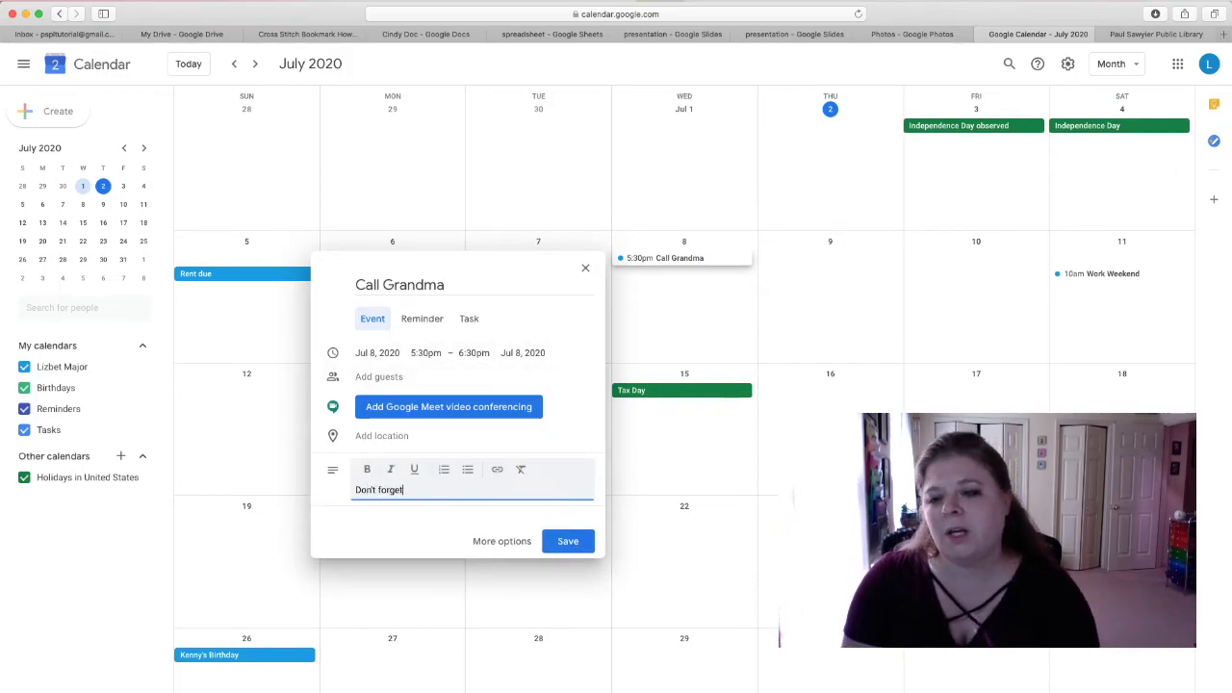
pyautogui.write(' to wish her a happy anniversary!')
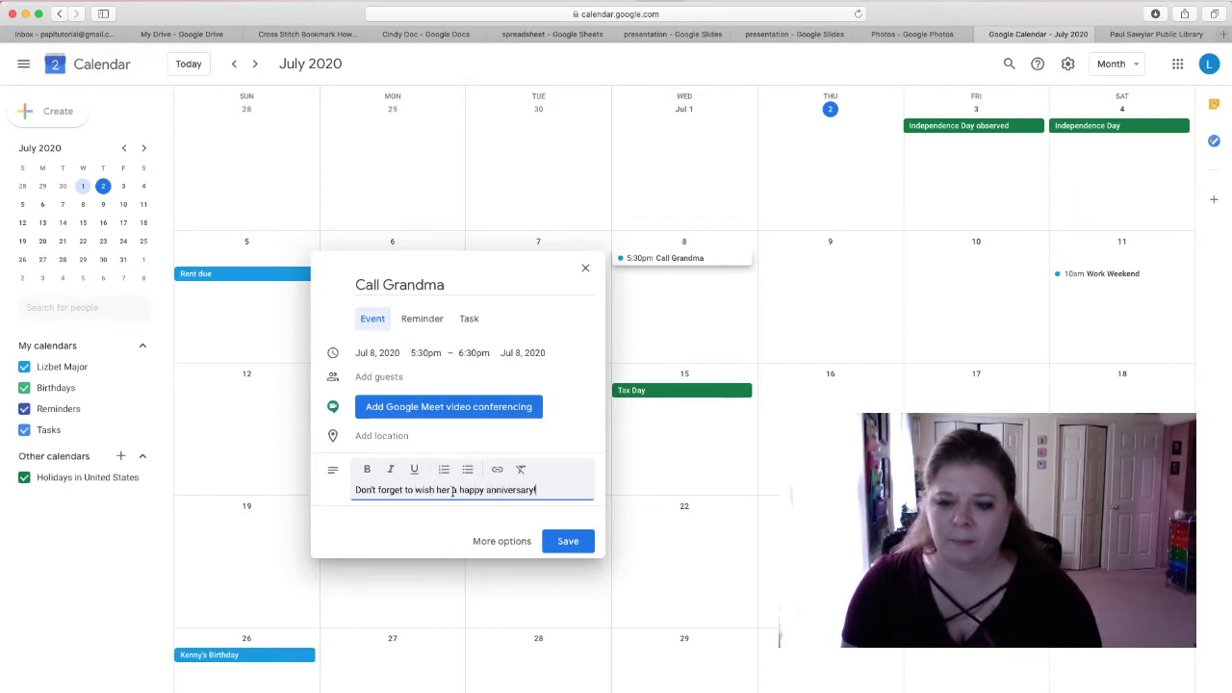
pyautogui.click(570, 540)
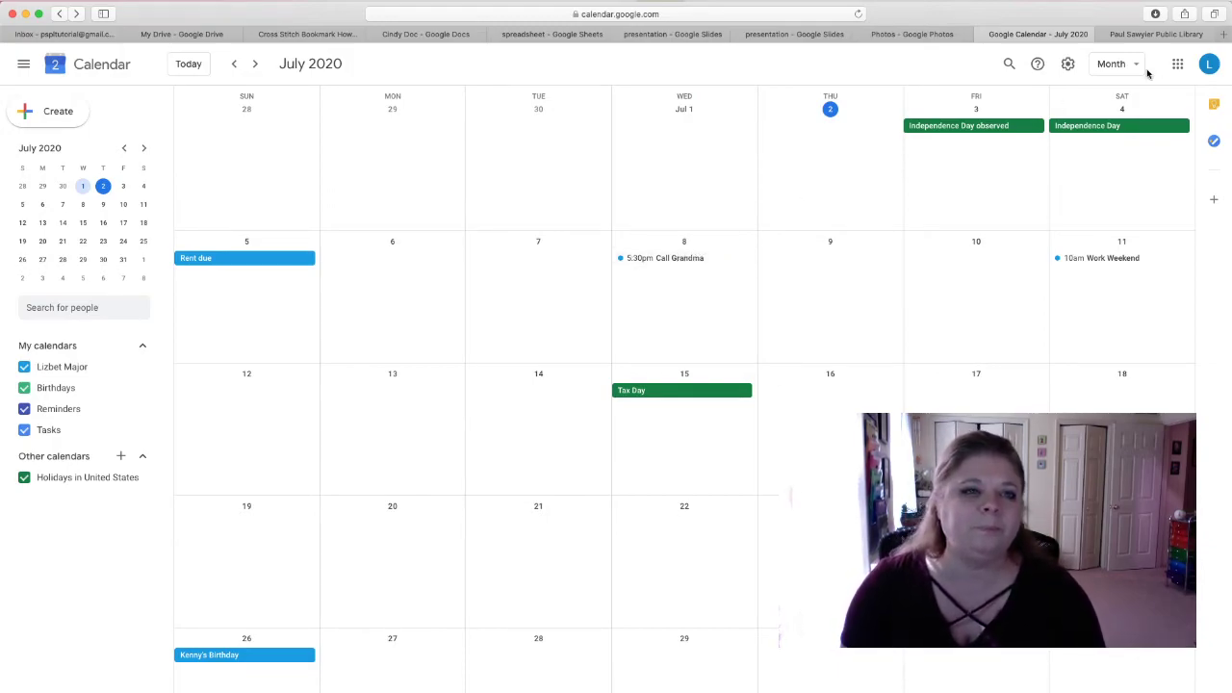
# Step: Open Google Docs from the Google apps list and create a document from the Serif Resume template
pyautogui.click(1177, 66)
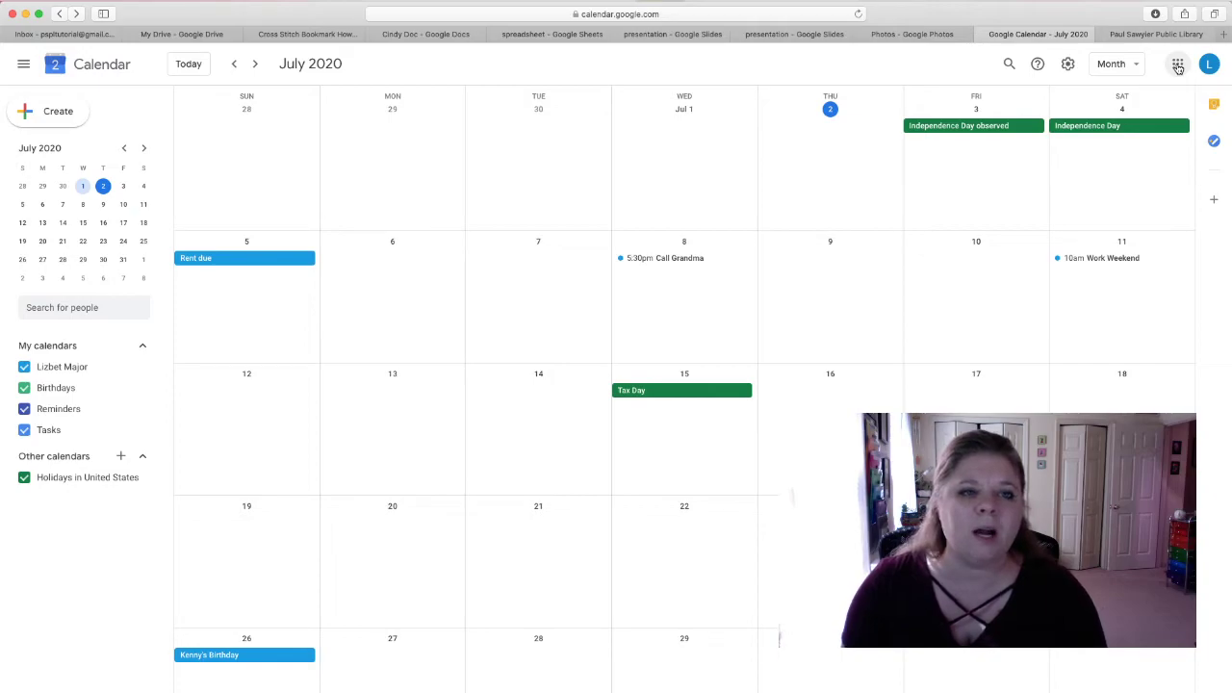
pyautogui.scroll(-2, 1131, 229)
pyautogui.scroll(-5, 1131, 229)
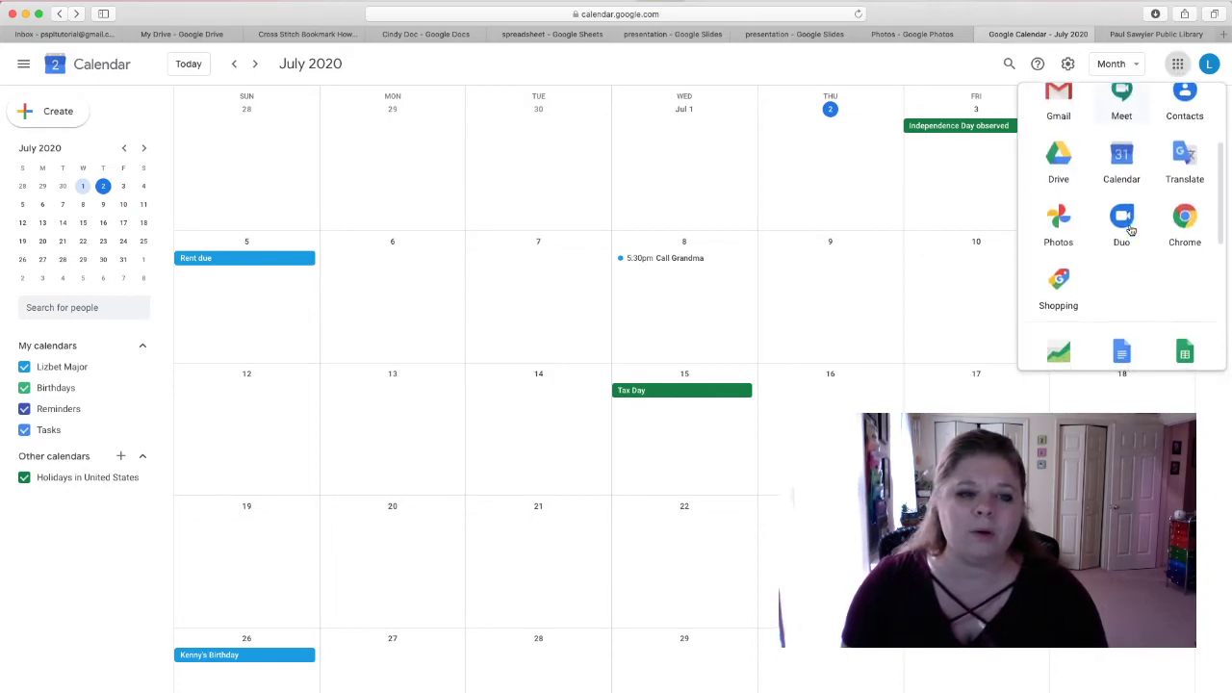
pyautogui.scroll(-1, 1131, 229)
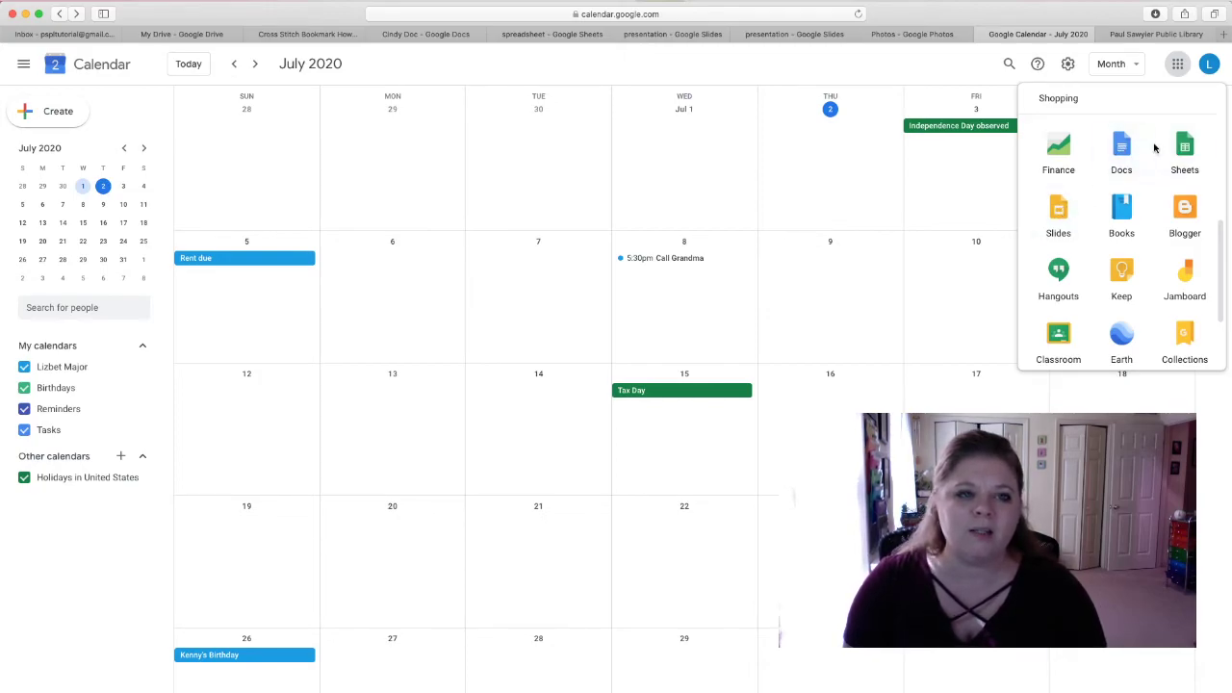
pyautogui.click(1122, 149)
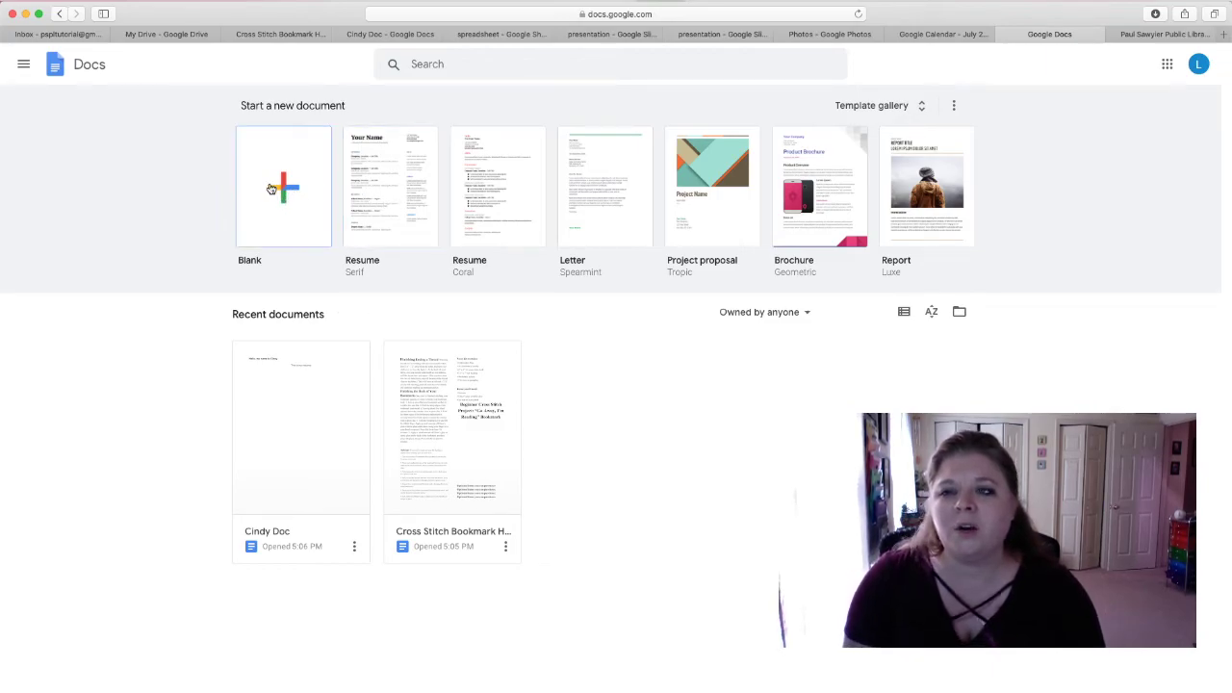
pyautogui.click(423, 187)
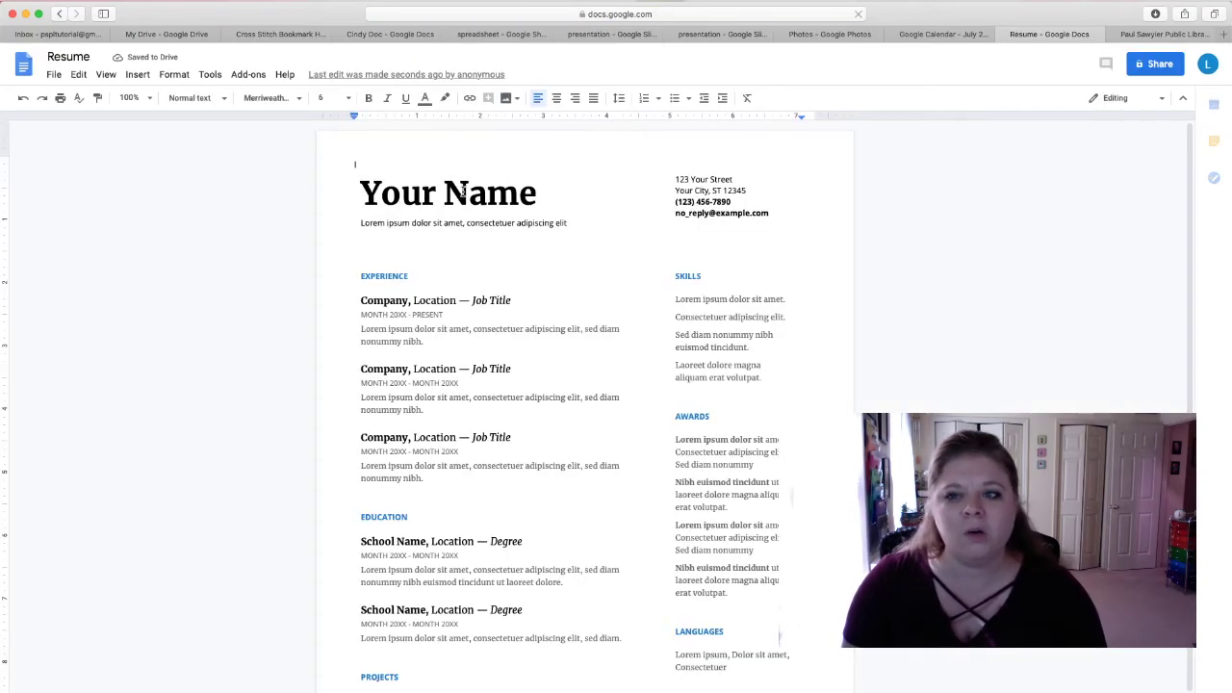
# Step: Replace the word "Your" in the resume's large name heading with the person's first name
pyautogui.doubleClick(421, 193)
pyautogui.write('Cindy')
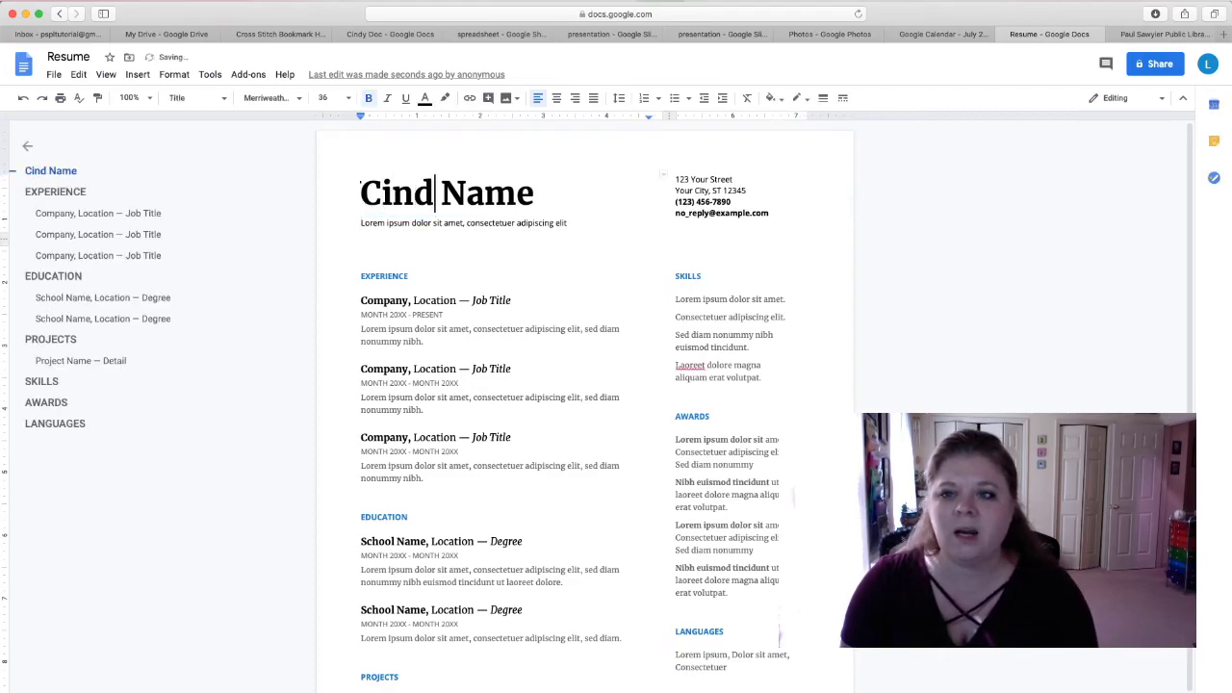
pyautogui.click(499, 196)
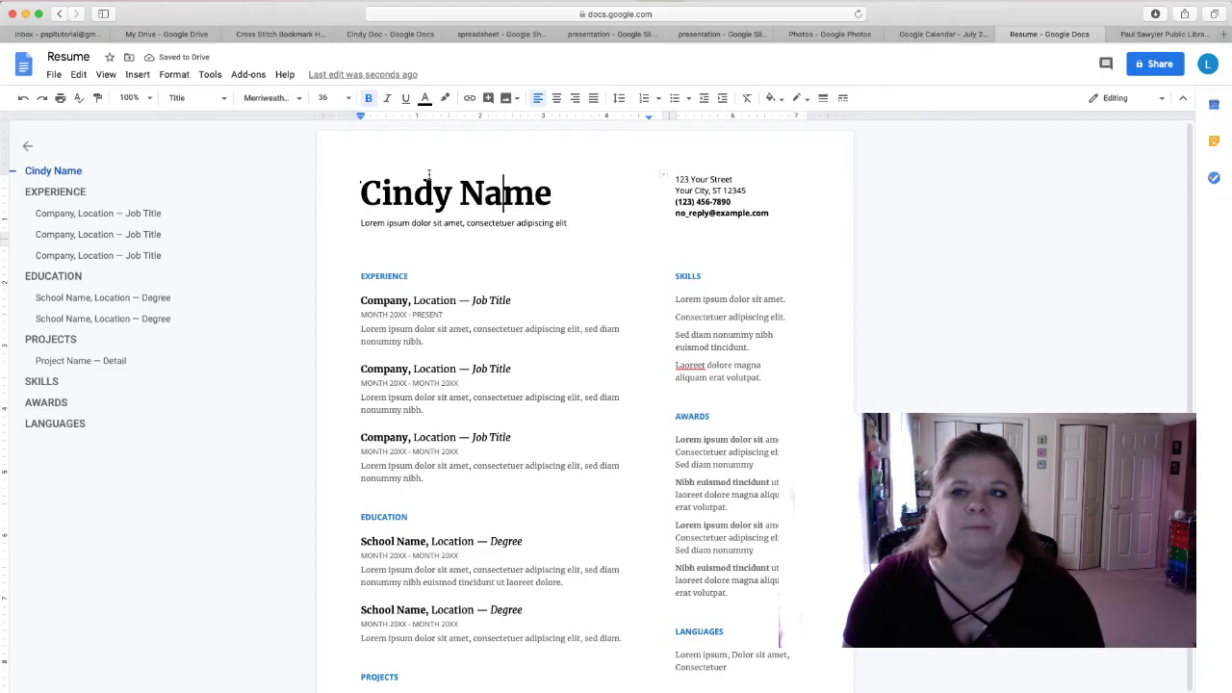
# Step: Switch to Google Drive and look through the full list of available Google apps
pyautogui.click(162, 36)
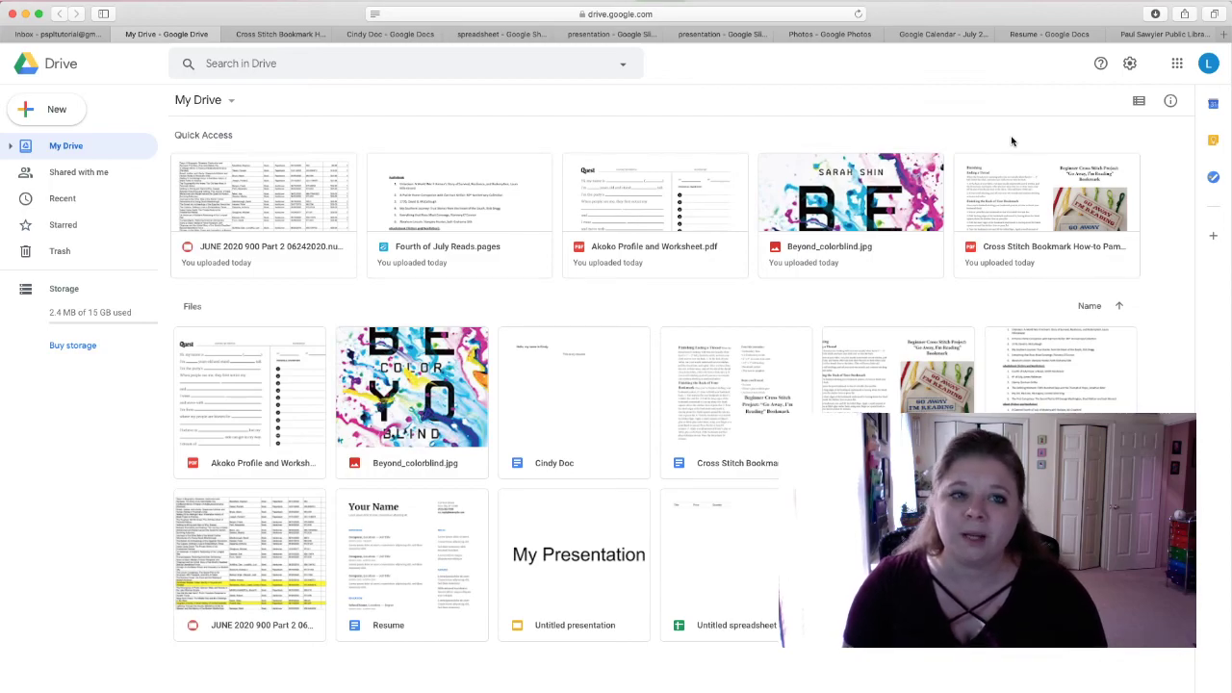
pyautogui.click(1175, 63)
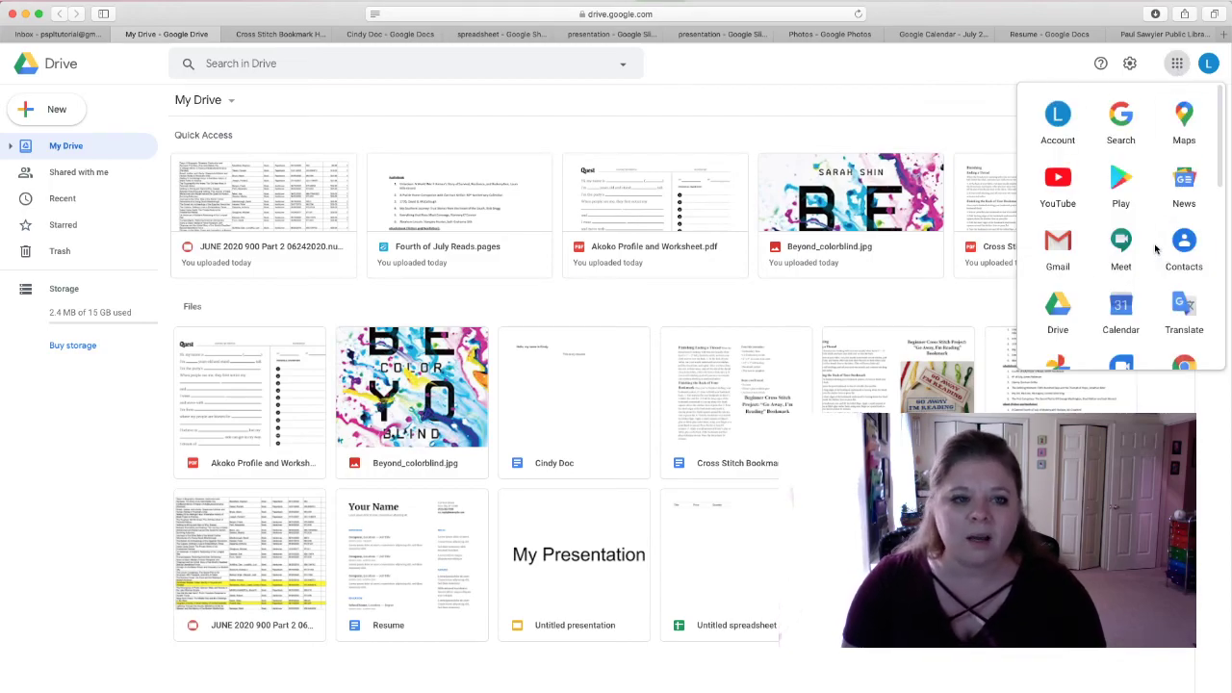
pyautogui.scroll(-3, 1154, 249)
pyautogui.scroll(-2, 1155, 250)
pyautogui.scroll(5, 1155, 249)
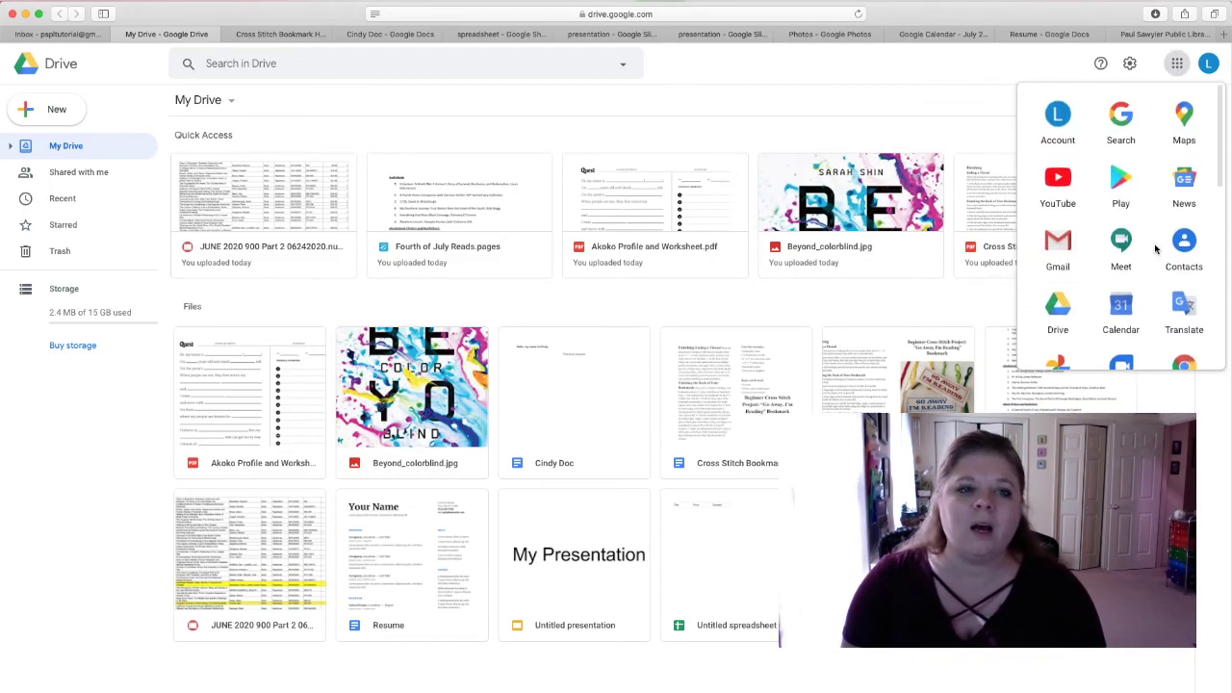
pyautogui.scroll(-3, 1157, 260)
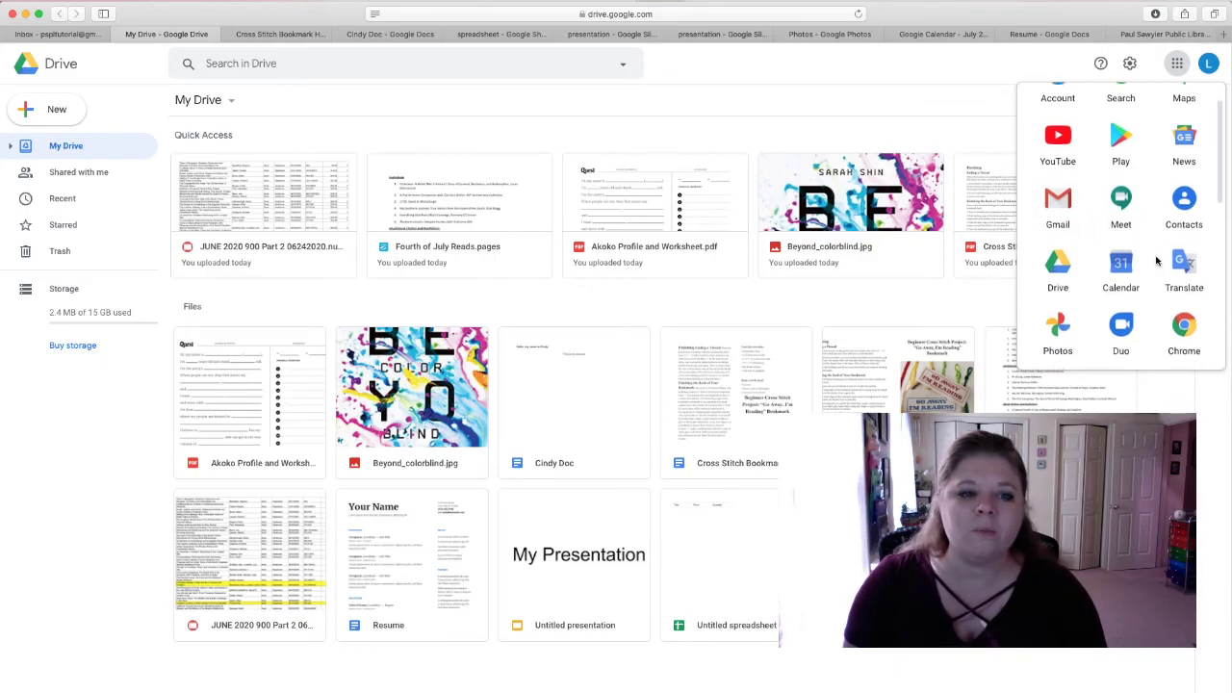
pyautogui.scroll(-5, 1157, 260)
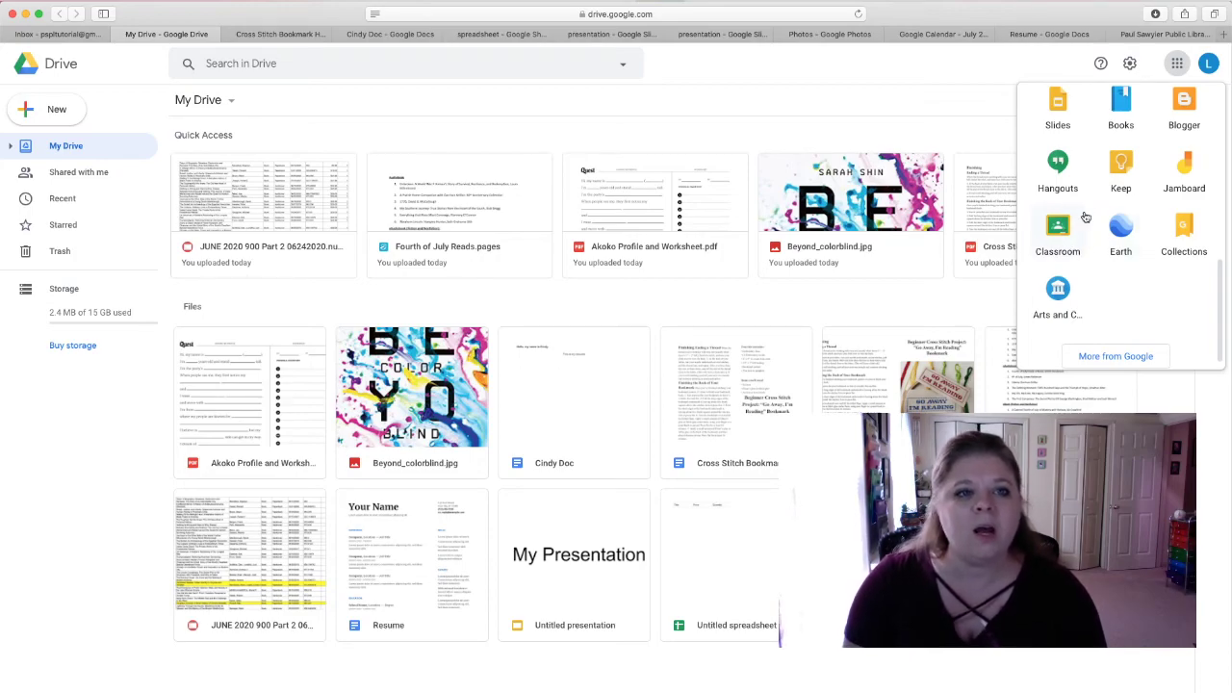
# Step: Open Google Search from the Google apps list, and switch to the Paul Sawyier Public Library website
pyautogui.scroll(3, 1084, 216)
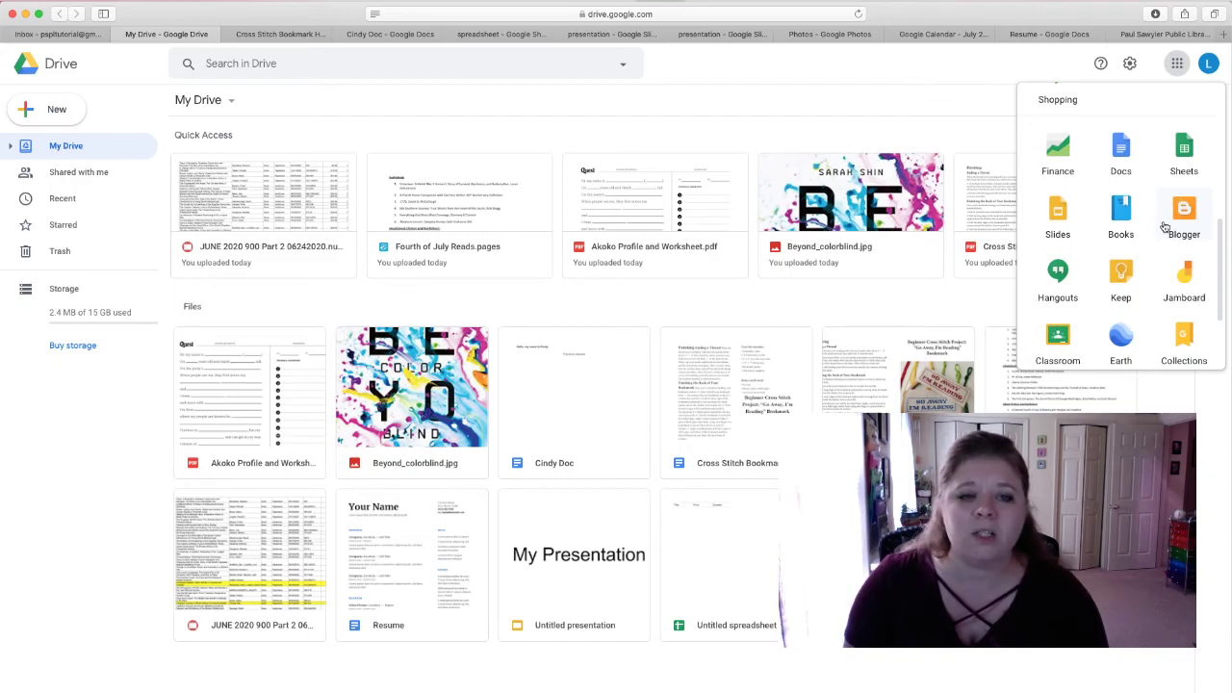
pyautogui.scroll(3, 1167, 225)
pyautogui.scroll(5, 1164, 224)
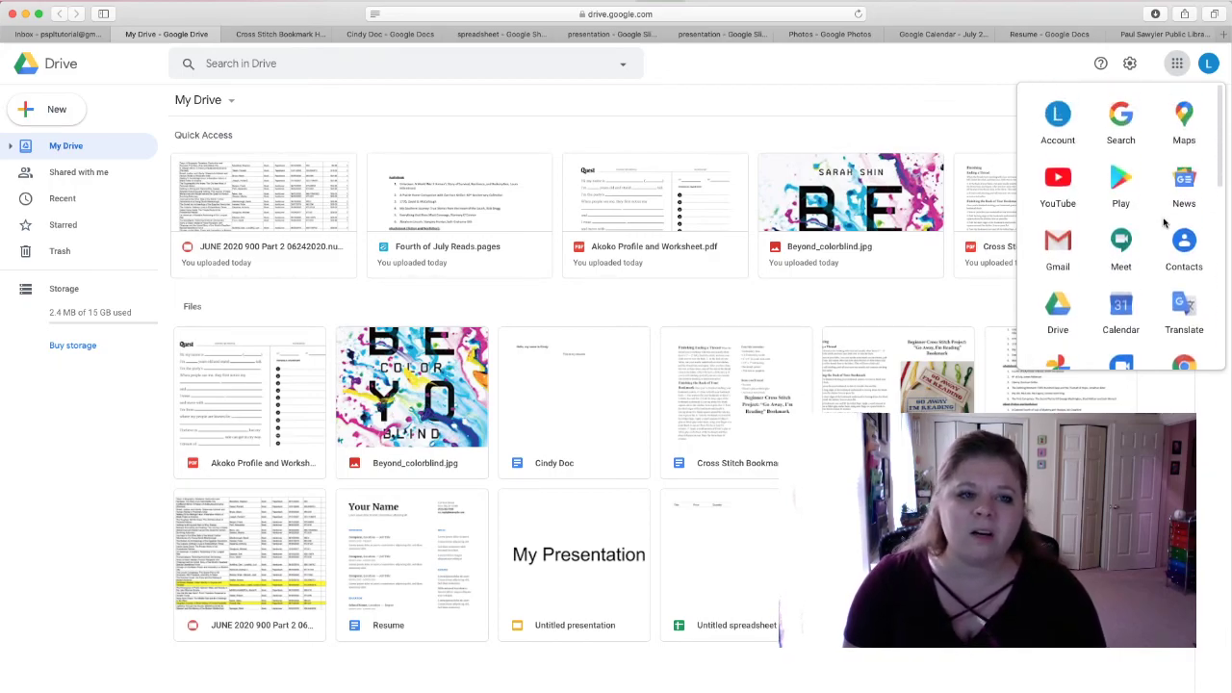
pyautogui.click(1122, 116)
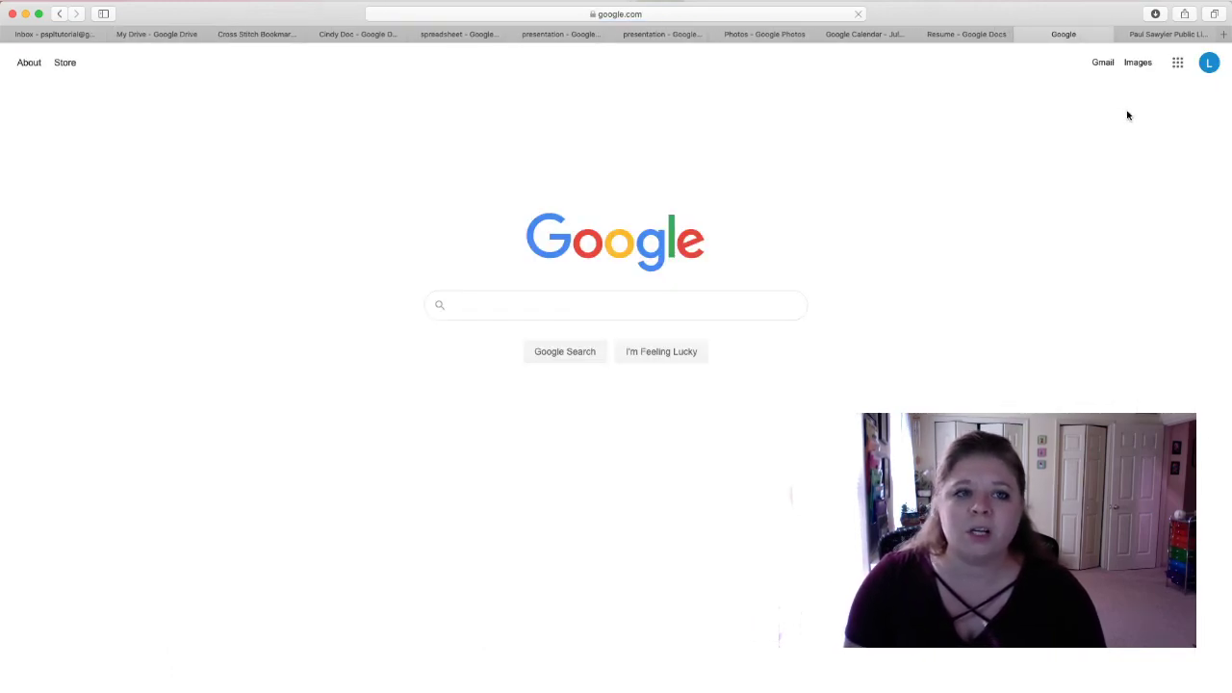
pyautogui.click(1147, 35)
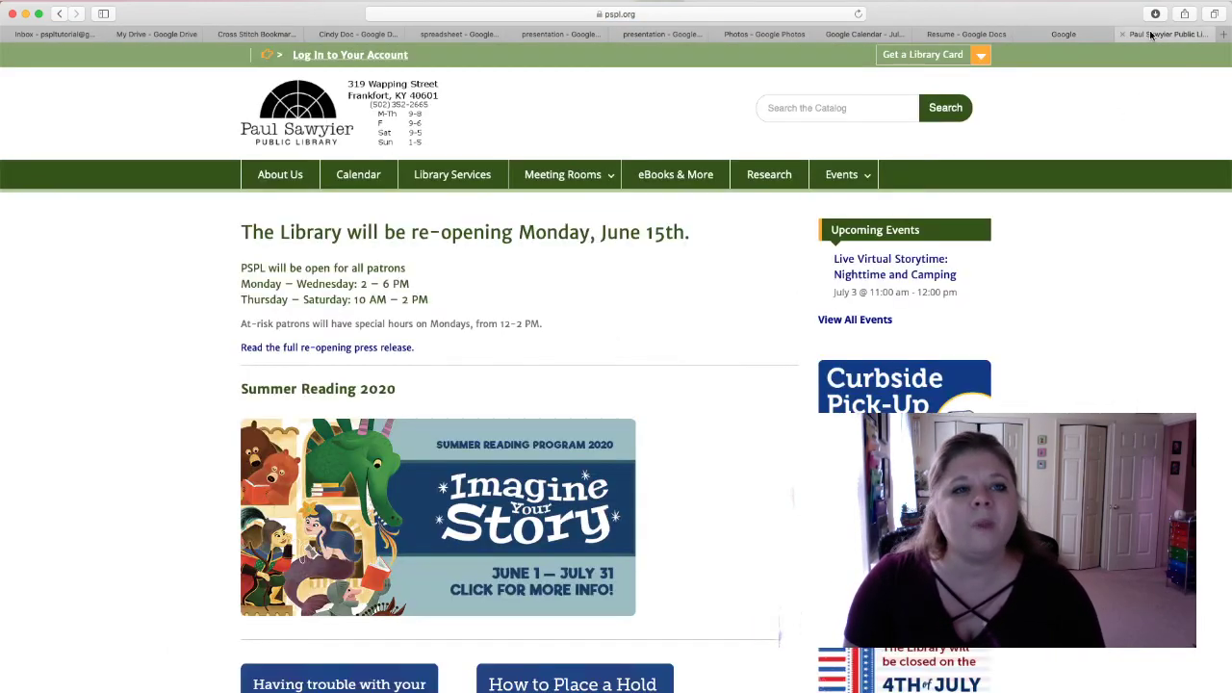